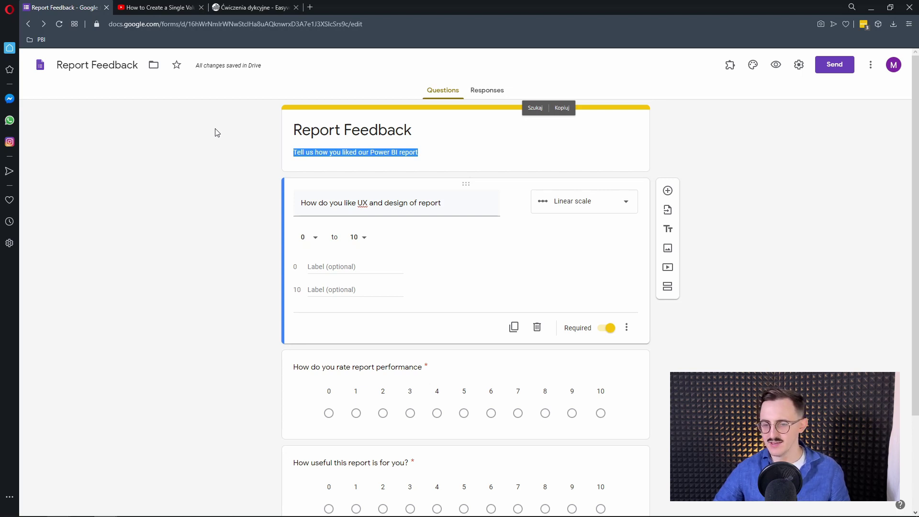
Step: Review the Report Feedback form's questions and open its More options menu
scroll(215, 132, "down", 3)
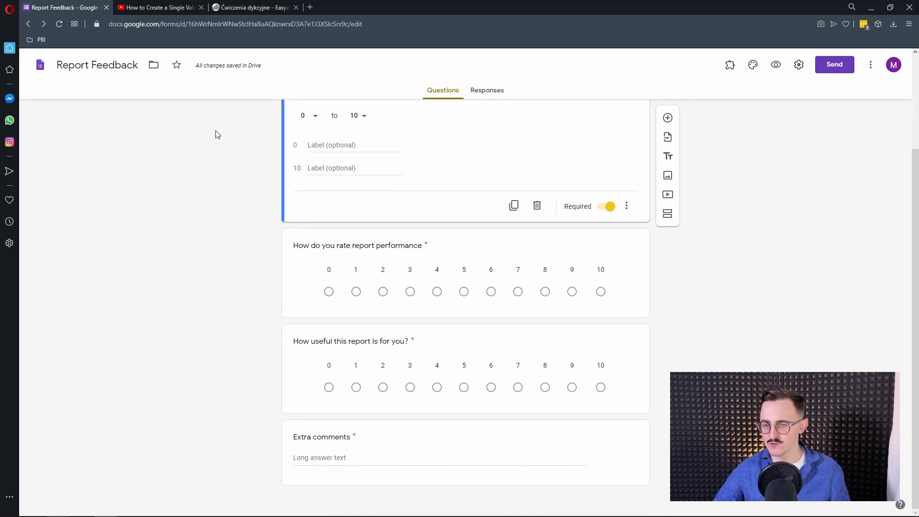
scroll(215, 135, "up", 3)
scroll(215, 134, "down", 1)
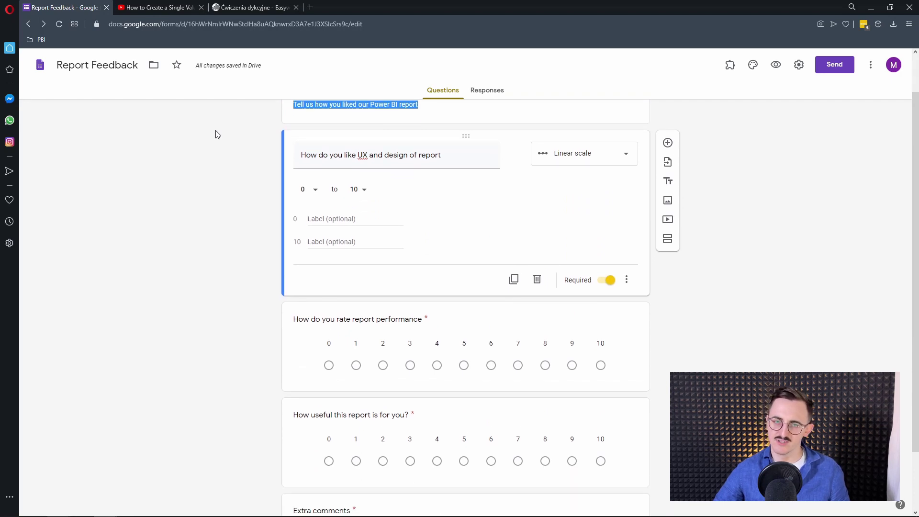
scroll(216, 135, "down", 2)
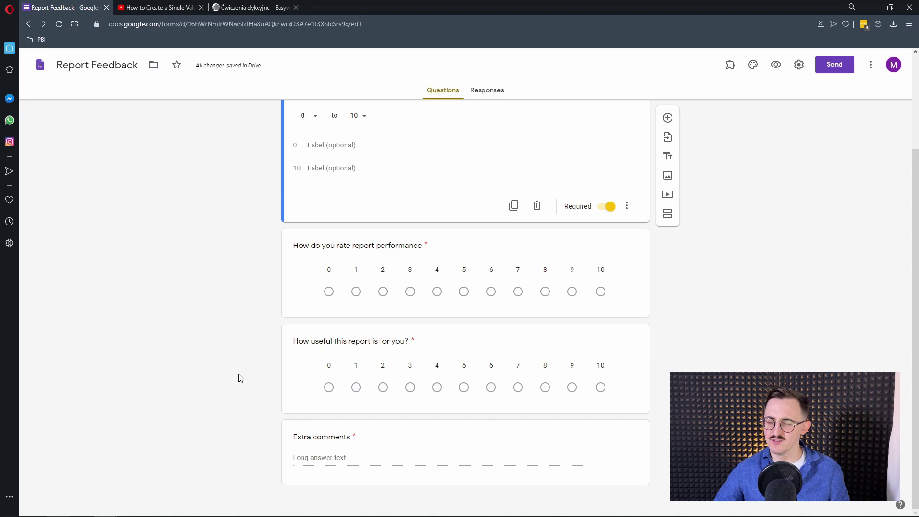
scroll(206, 353, "up", 3)
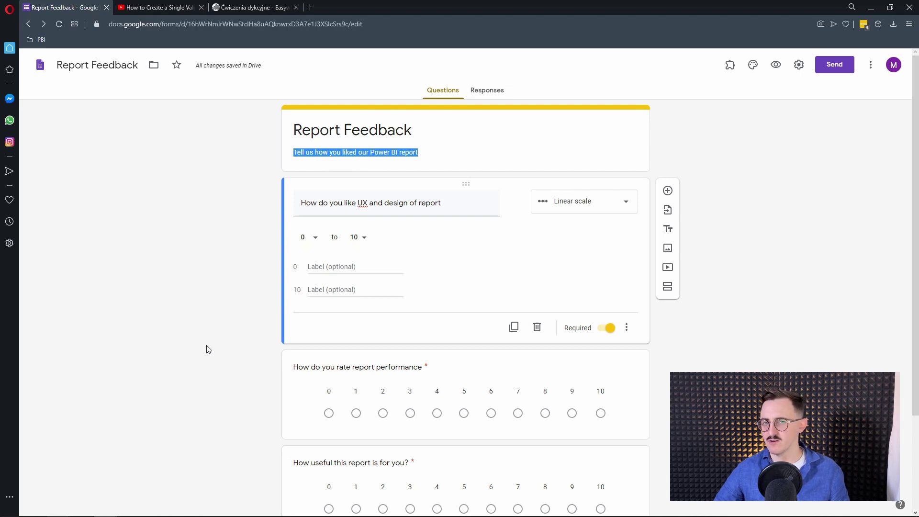
left_click(871, 64)
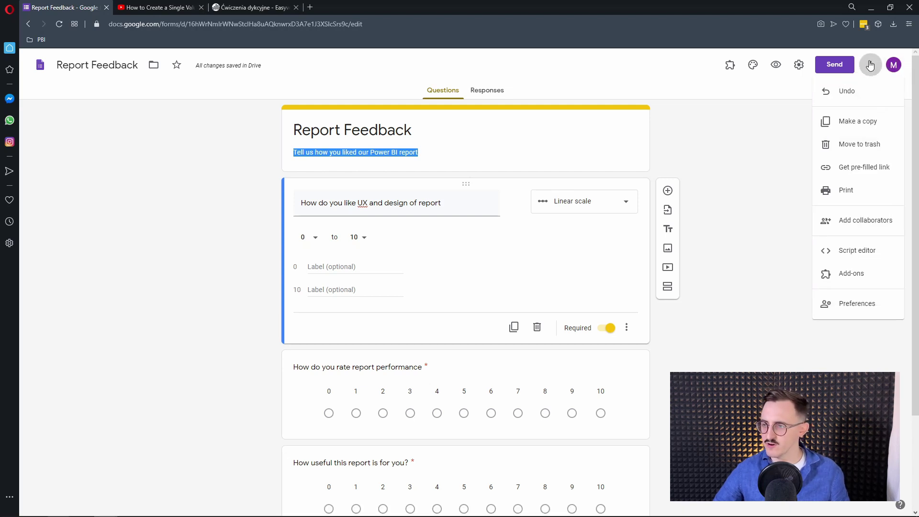
Step: Pre-fill the three rating scales with 0, 1 and 2, then generate and copy the link
left_click(849, 174)
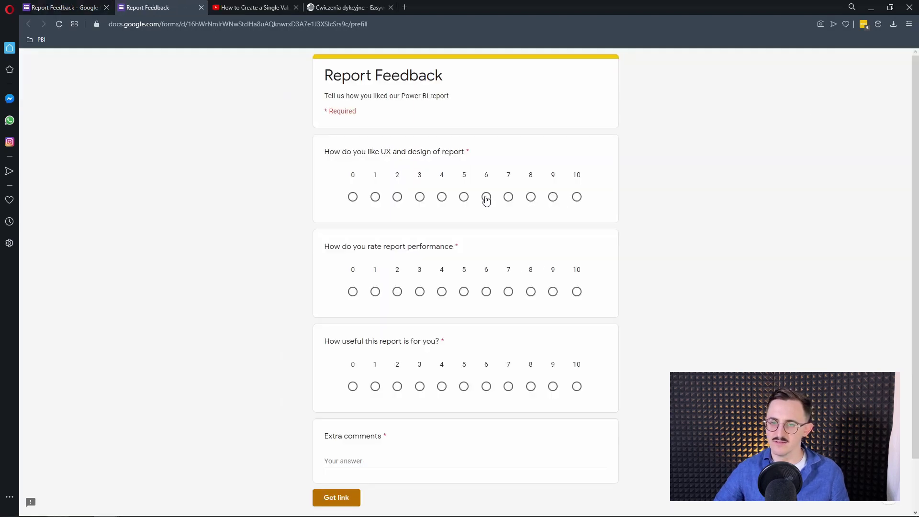
left_click(353, 202)
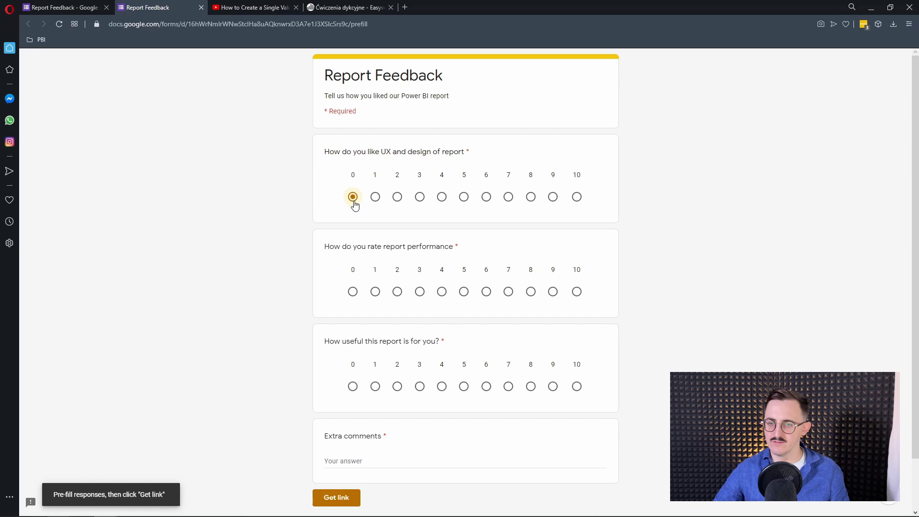
left_click(397, 388)
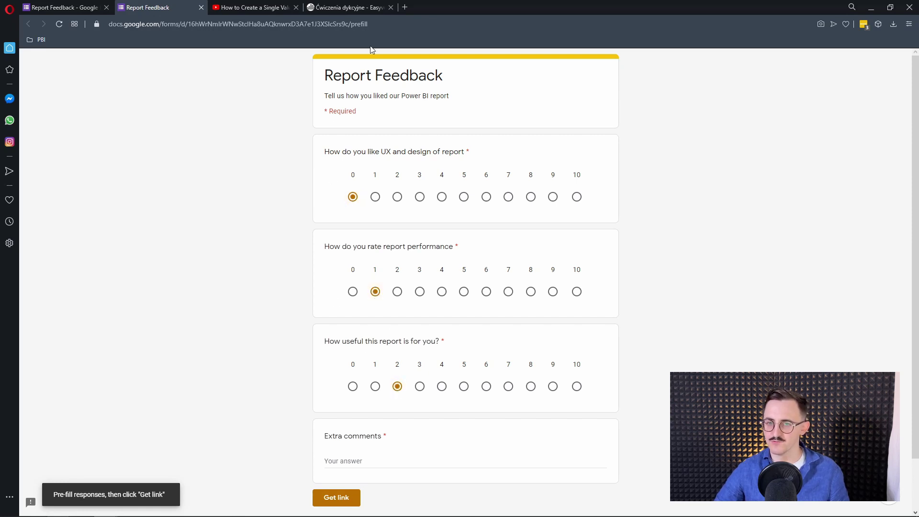
left_click(322, 501)
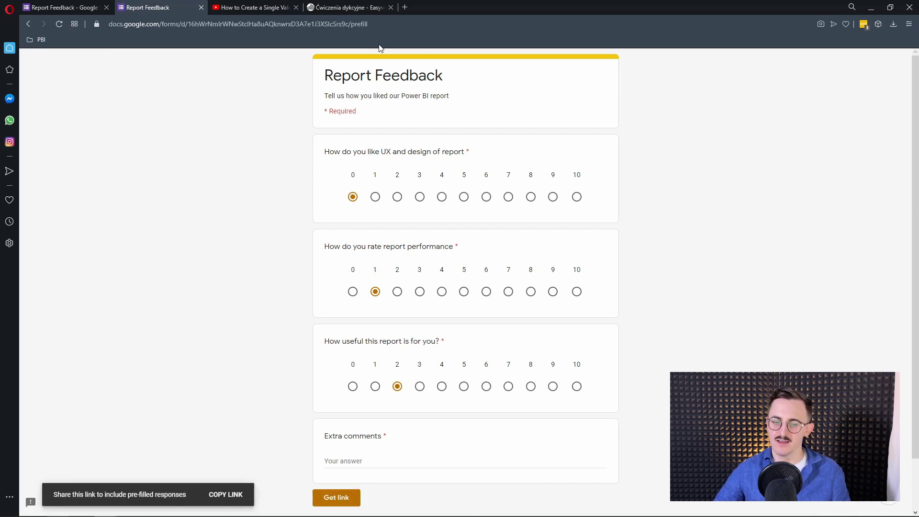
left_click(222, 495)
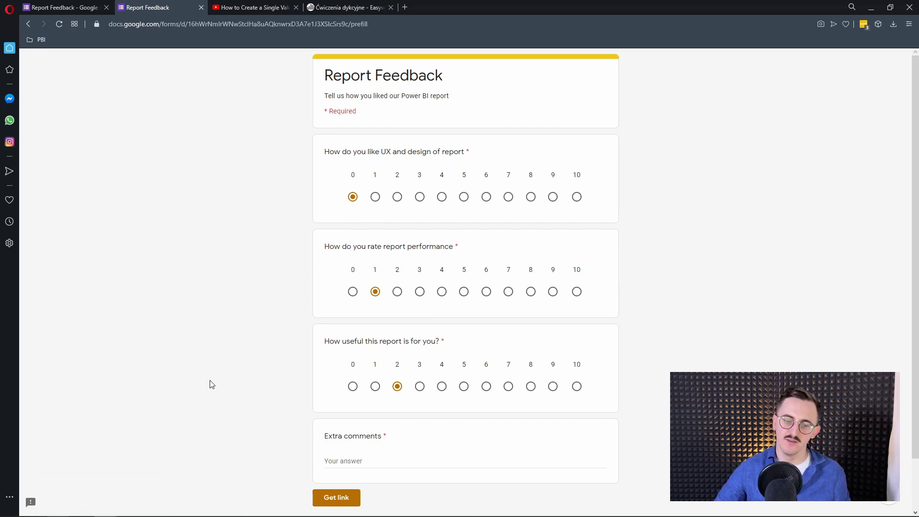
Step: Paste the pre-filled link into Notepad and change its answer values 0, 1, 2 to 5, 6, 7
key("ctrl+v")
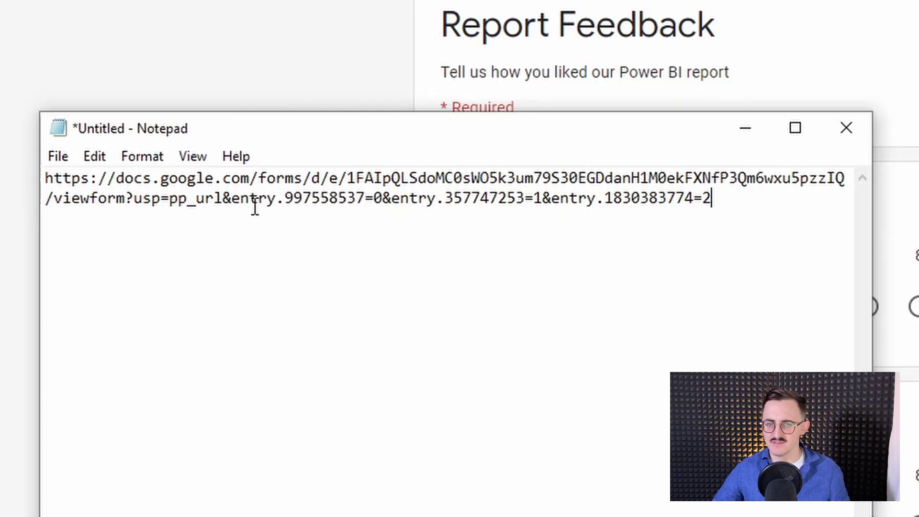
left_click_drag(231, 198, 366, 198)
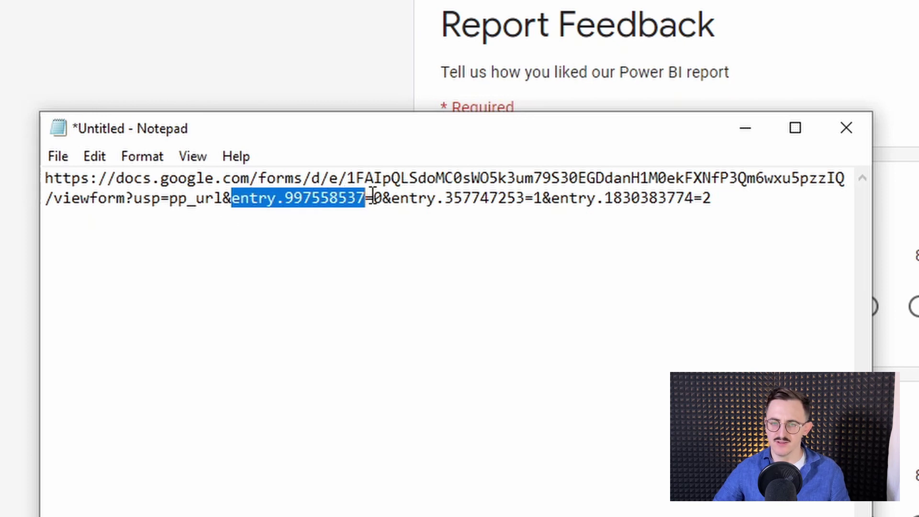
left_click_drag(373, 198, 383, 198)
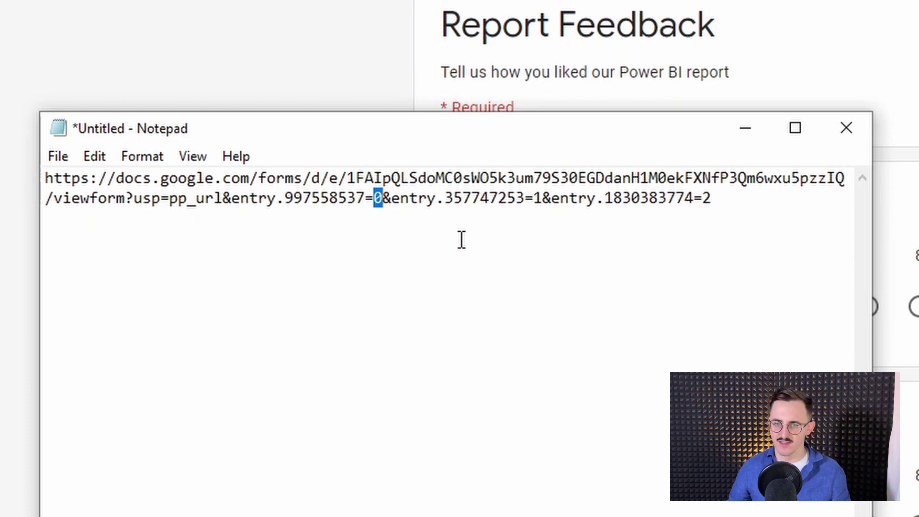
type("5")
key("Right")
key("Right")
key("Right")
key("Right")
key("Right")
key("Right")
key("Right")
key("Right")
key("Right")
key("Right")
key("Right")
key("Right")
key("Right")
key("Right")
key("Right")
key("Right")
key("Right")
key("Right")
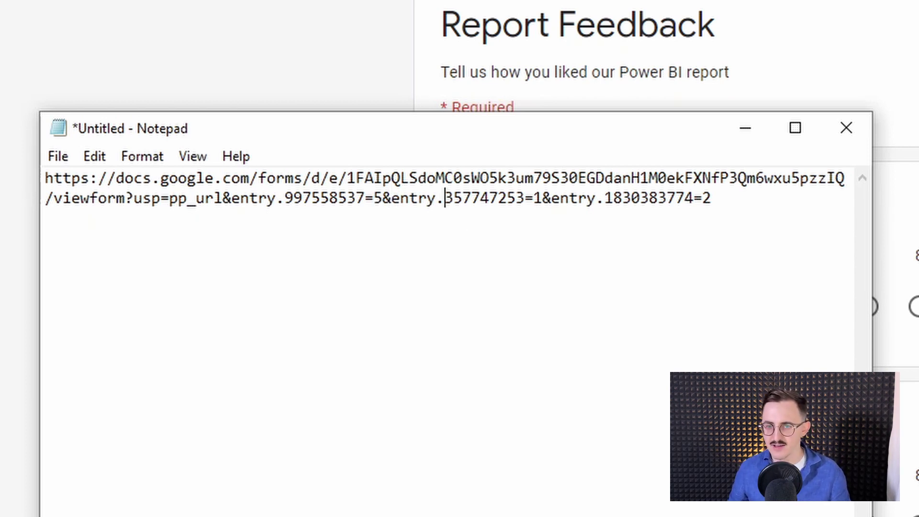
key("BackSpace")
type("6")
key("Right")
key("Right")
key("Right")
key("Right")
key("Right")
key("Right")
key("Right")
key("Right")
key("Right")
key("Right")
key("Right")
key("Right")
key("Right")
key("Right")
key("Right")
key("Right")
key("Right")
key("Right")
key("Right")
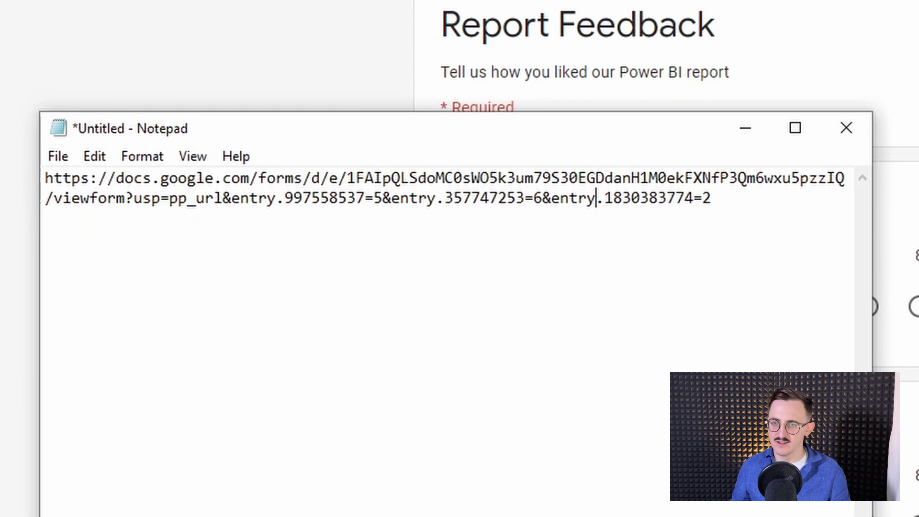
key("BackSpace")
type("7")
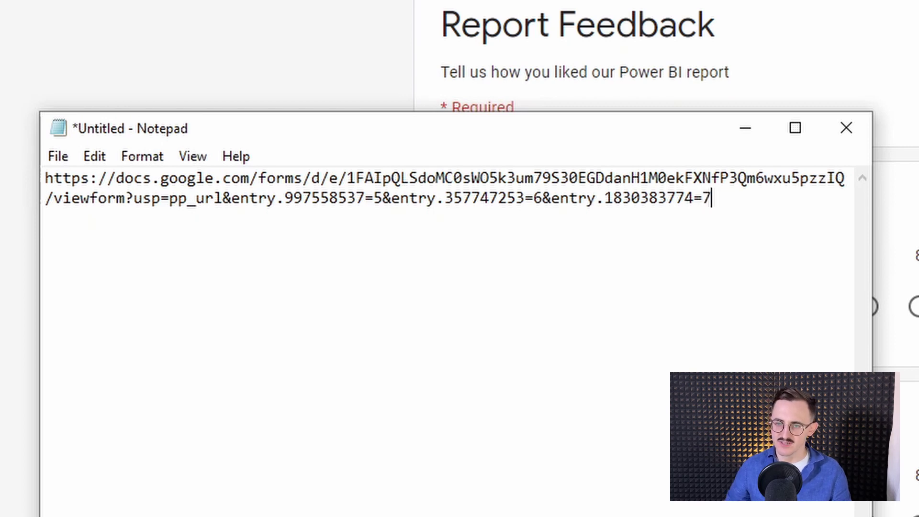
Step: Copy the entire edited link and return to the browser's address bar
key("ctrl+a")
key("ctrl+c")
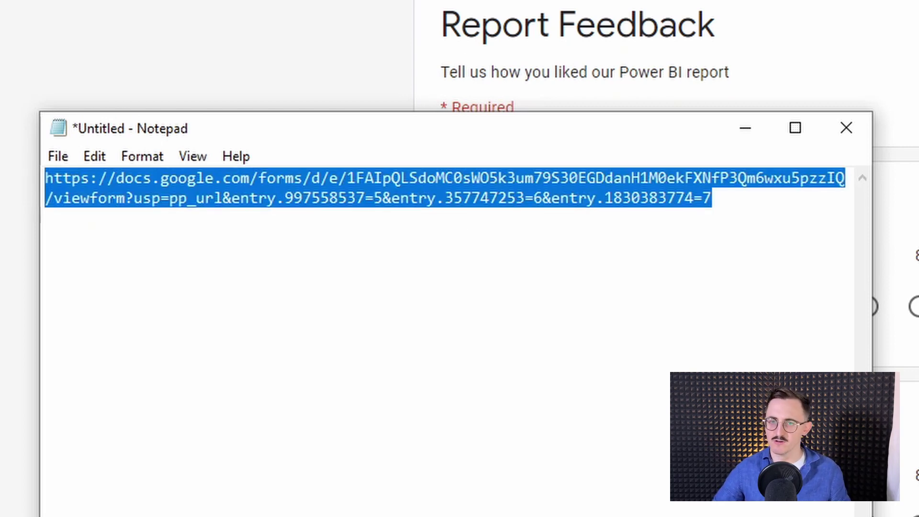
key("alt+Tab")
left_click(373, 28)
Step: Paste the edited link into the address bar and load it
key("ctrl+v")
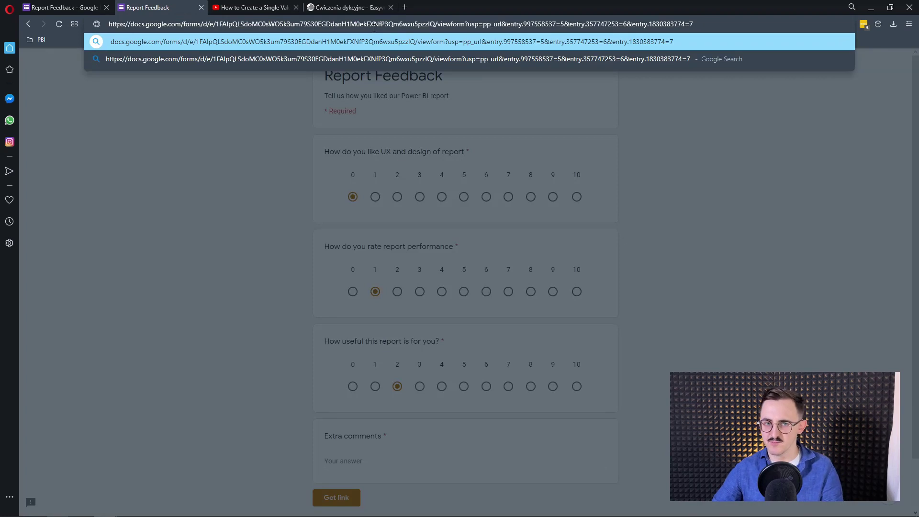
key("Return")
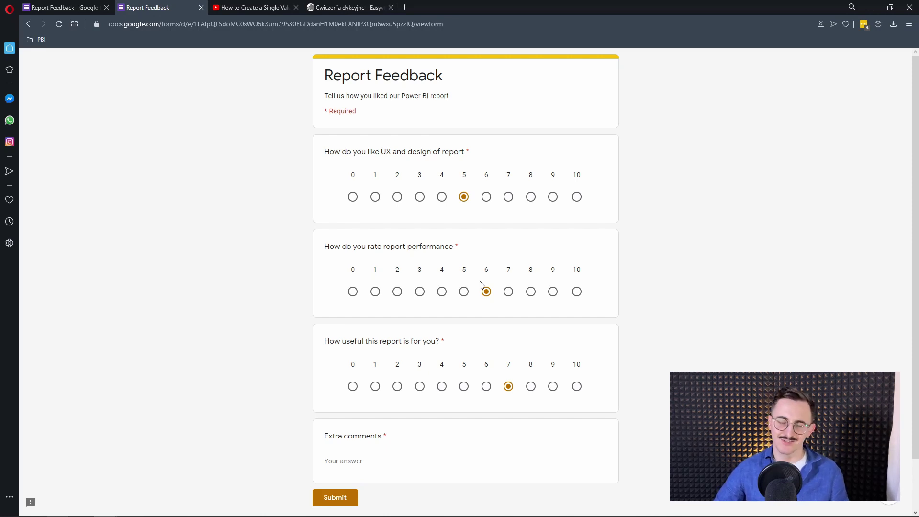
Step: Switch over to the Power BI report showing the Feedback page
key("alt+Tab")
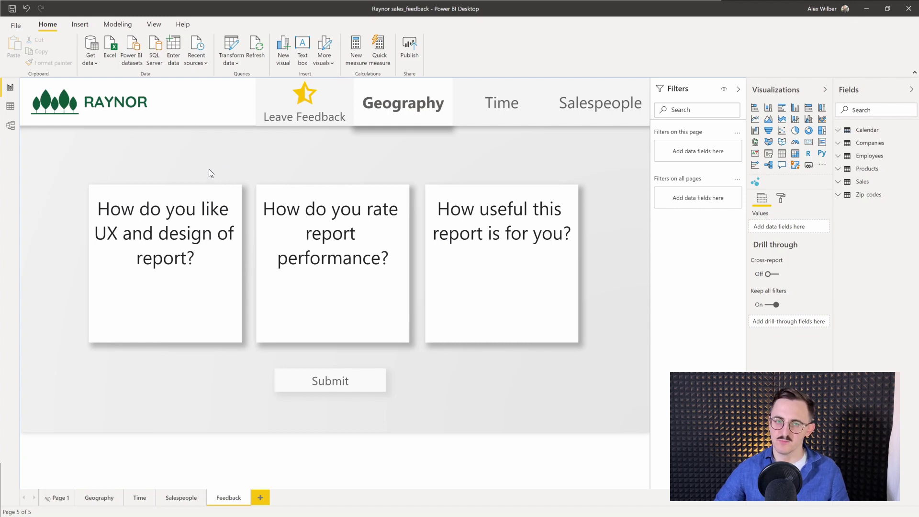
Step: Create what-if parameter 'Answer 1' with maximum 10 and default 10, slicer placed in the UX and design card
left_click(108, 26)
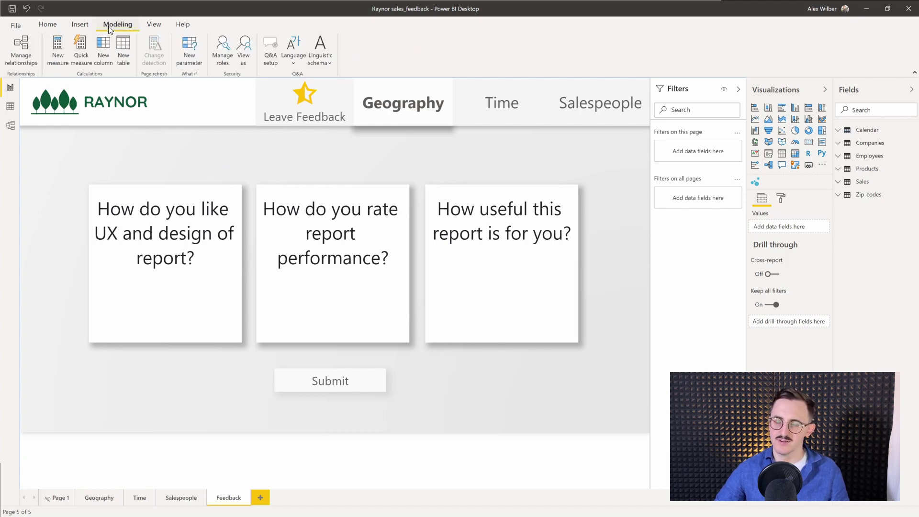
left_click(182, 58)
double_click(400, 209)
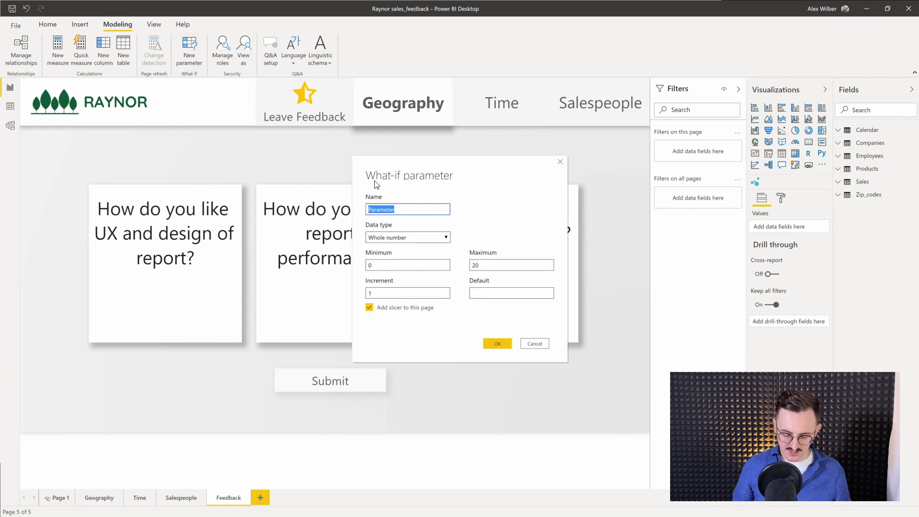
type("Answer 1")
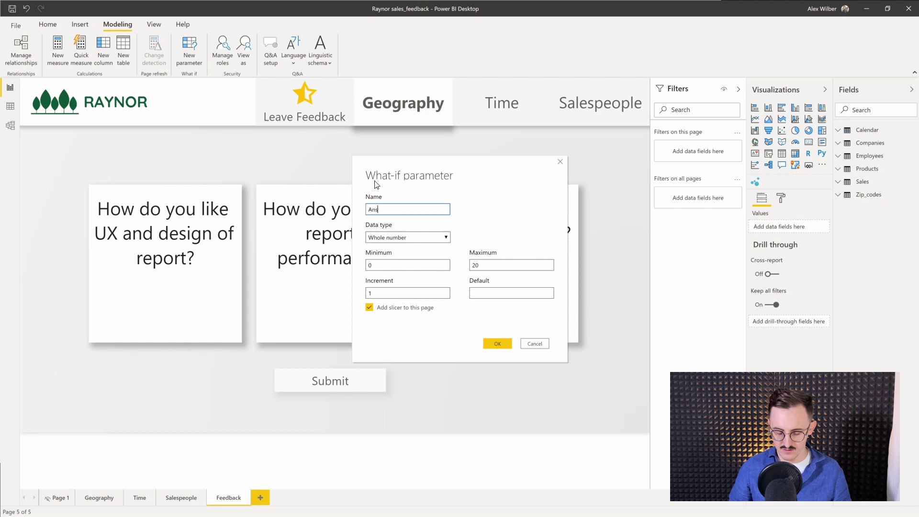
double_click(490, 264)
type("10")
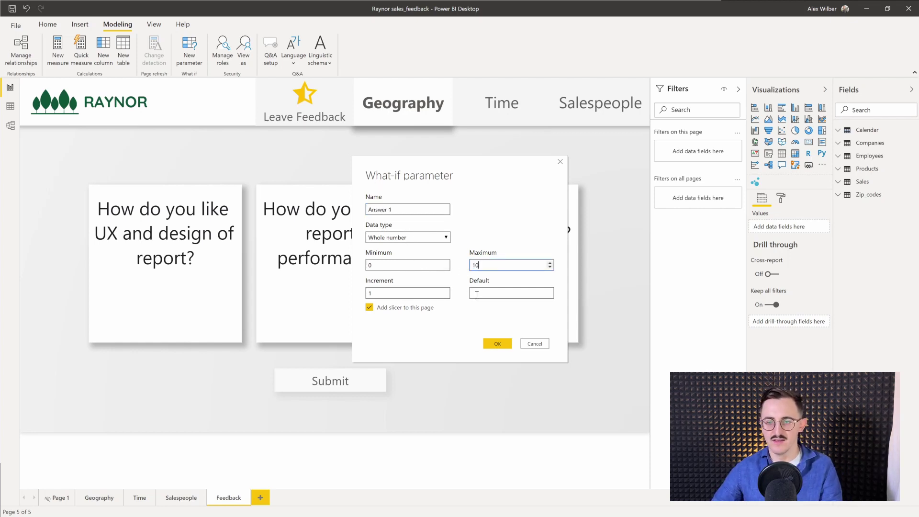
left_click(476, 294)
type("10")
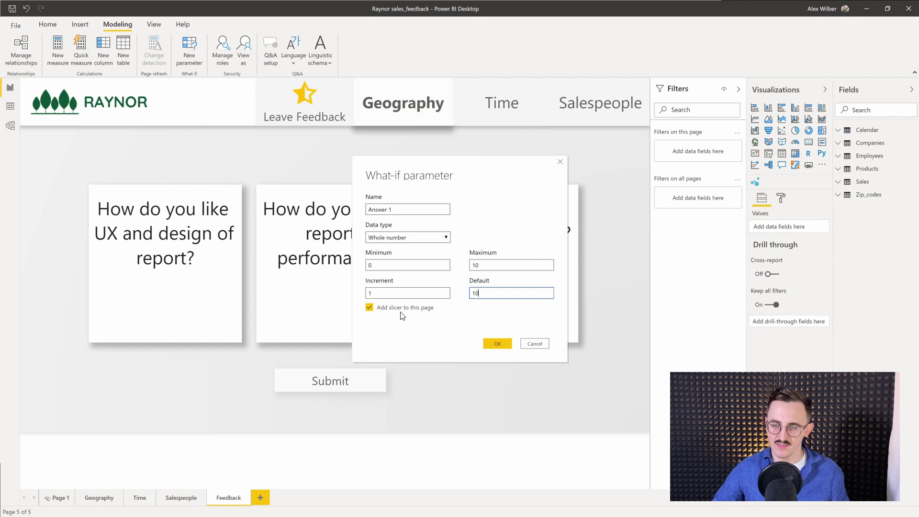
left_click(496, 343)
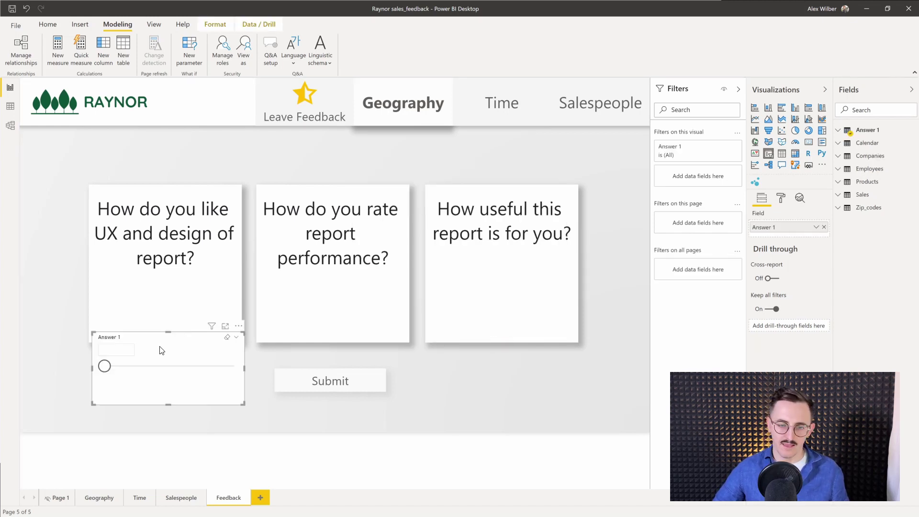
left_click_drag(161, 347, 170, 301)
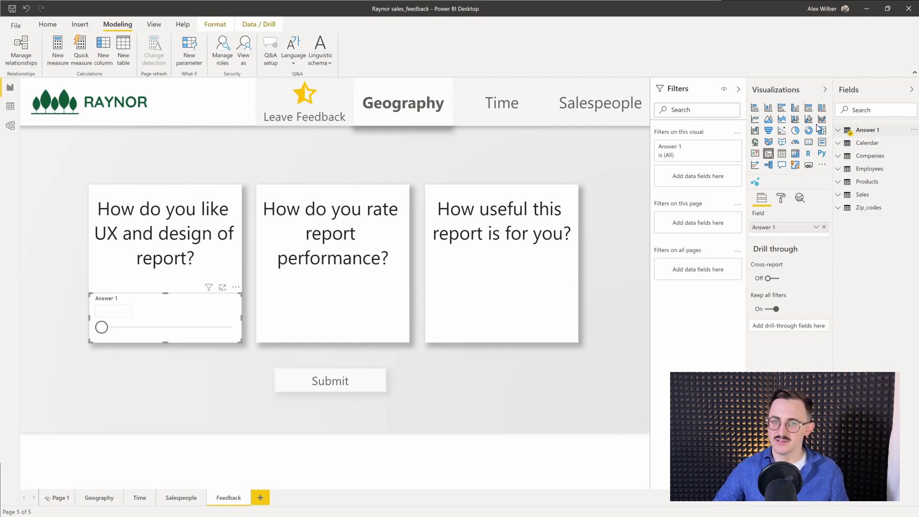
Step: Create what-if parameter 'Answer 2' with maximum 10 and default 0, slicer placed in the performance card
left_click(189, 46)
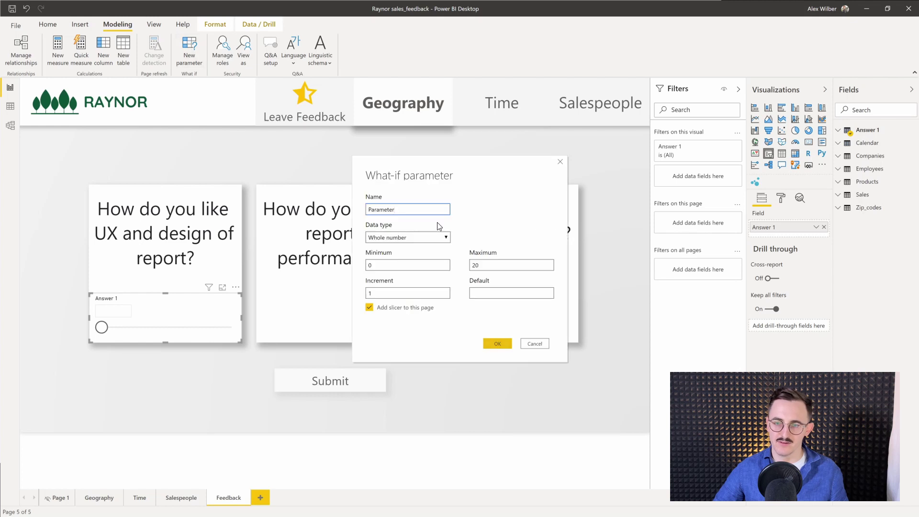
left_click_drag(394, 209, 339, 205)
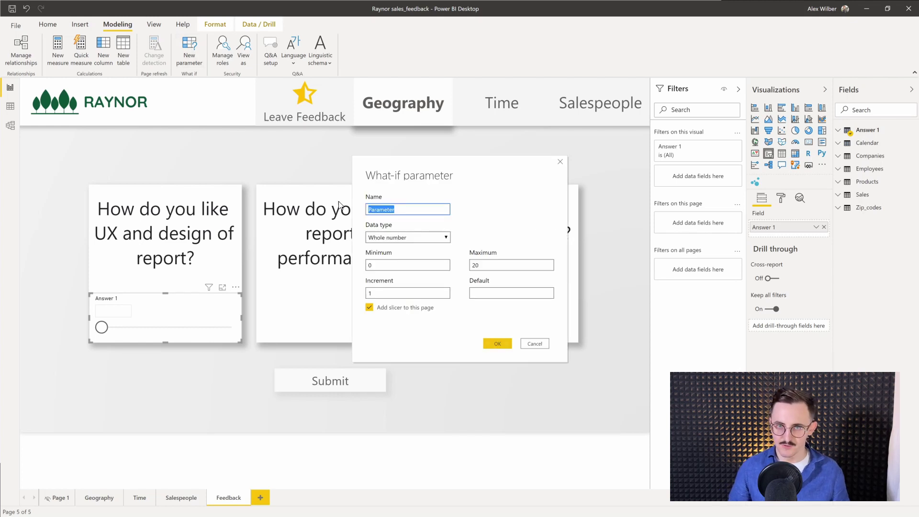
type("Answer 2")
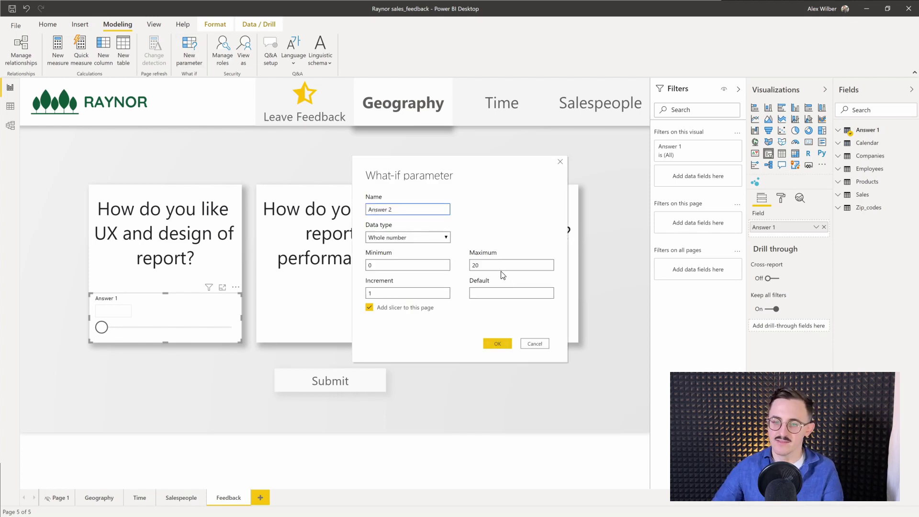
double_click(500, 265)
type("10")
left_click(487, 293)
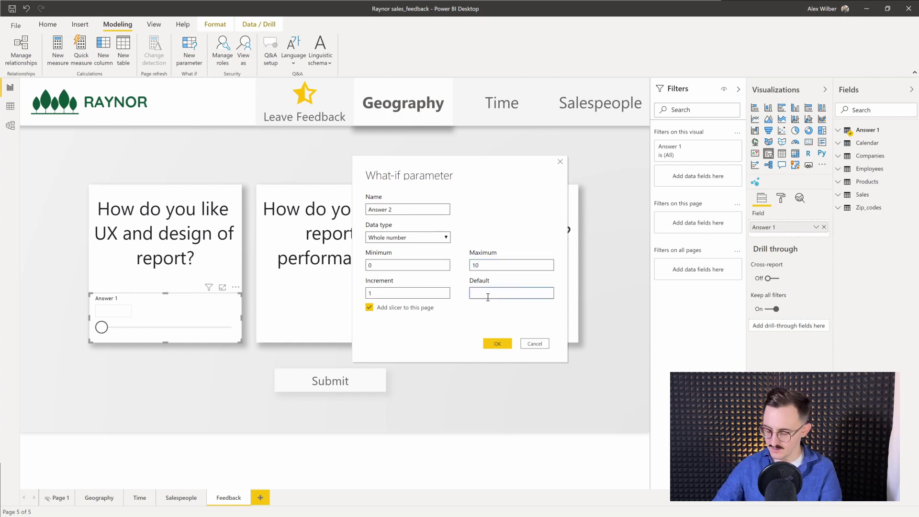
type("00")
left_click(498, 343)
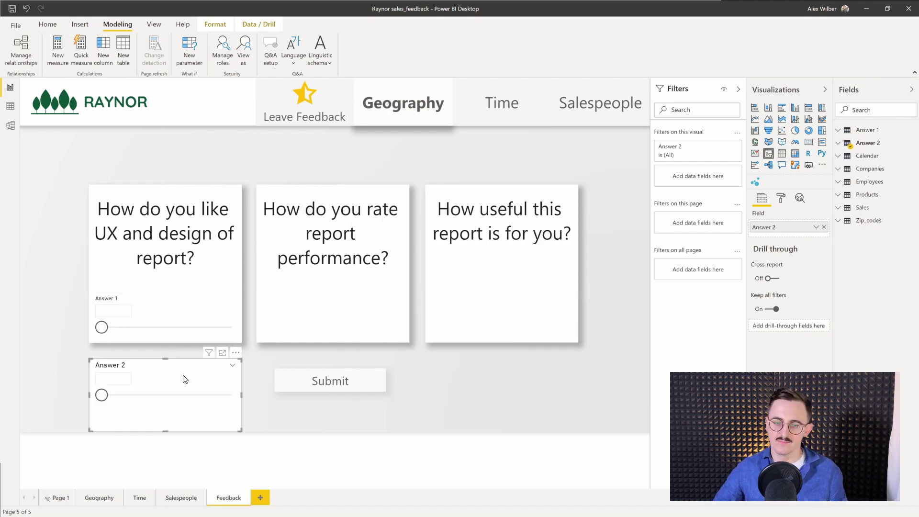
left_click_drag(184, 379, 330, 301)
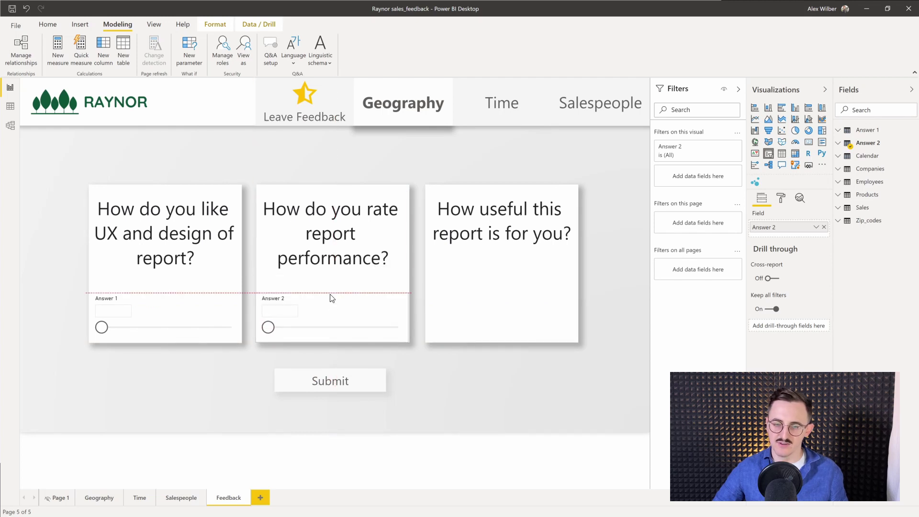
left_click(133, 386)
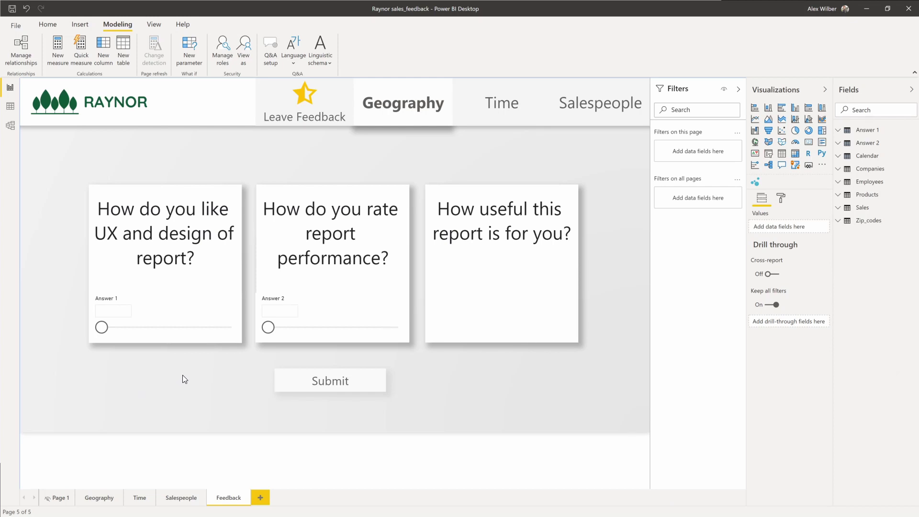
Step: Create what-if parameter 'Answer 3' with maximum 10 and default 10, slicer placed in the usefulness card
left_click(189, 48)
type("Answe")
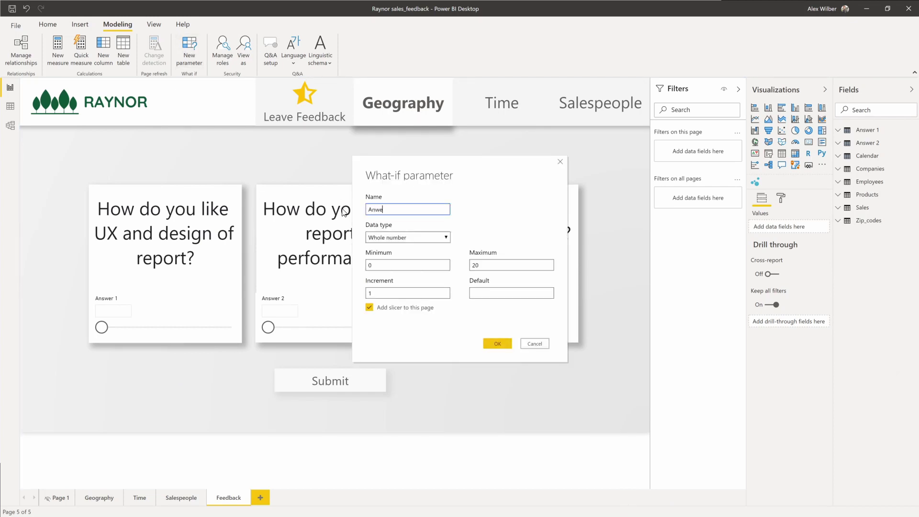
type("r 3")
key("Tab")
key("Tab")
key("Tab")
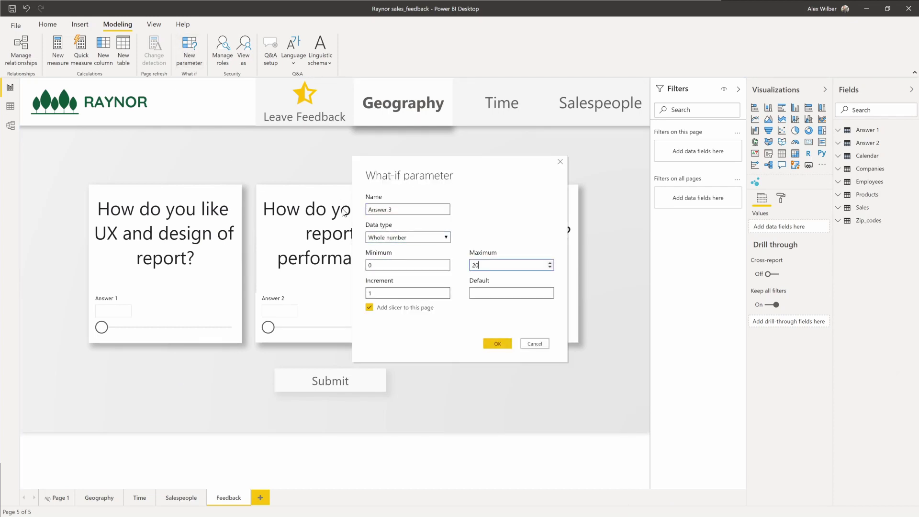
type("10")
left_click(490, 289)
type("10")
left_click(497, 343)
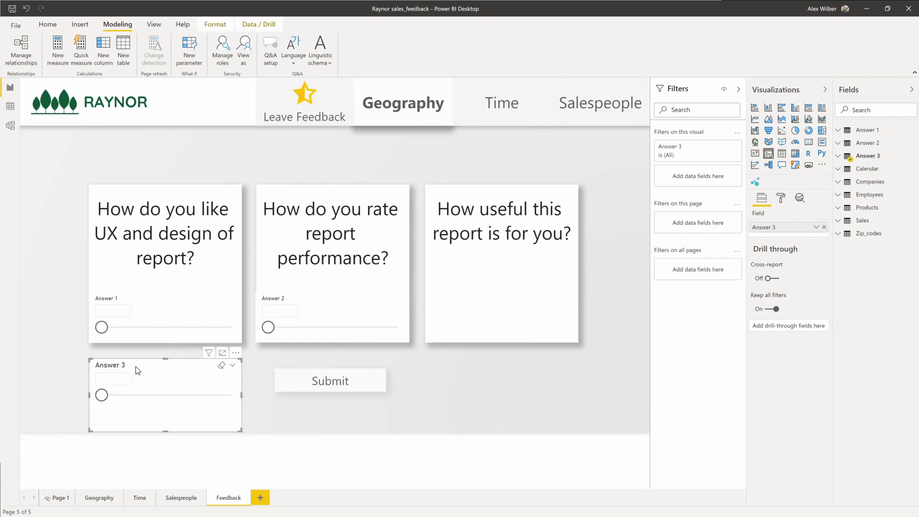
left_click_drag(138, 371, 500, 292)
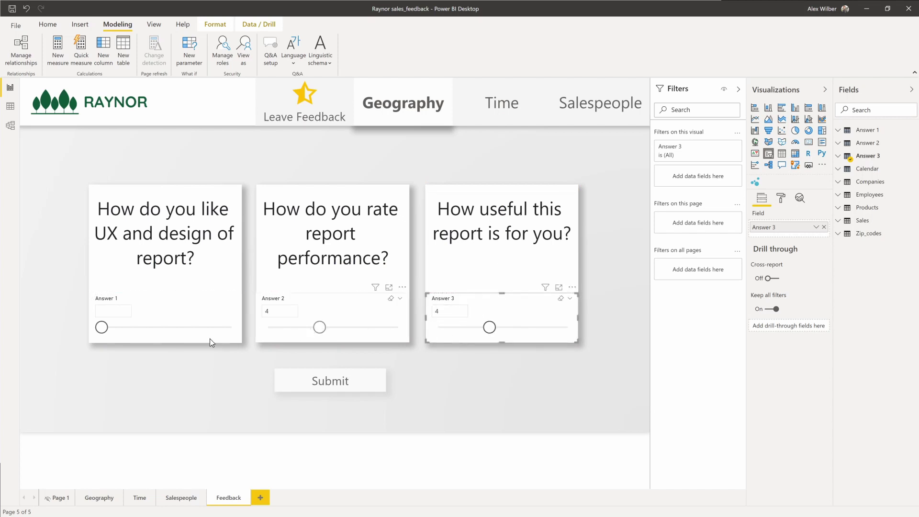
Step: Drag the Answer 1 slider to 3, leaving Answer 2 and Answer 3 at 4
left_click(102, 329)
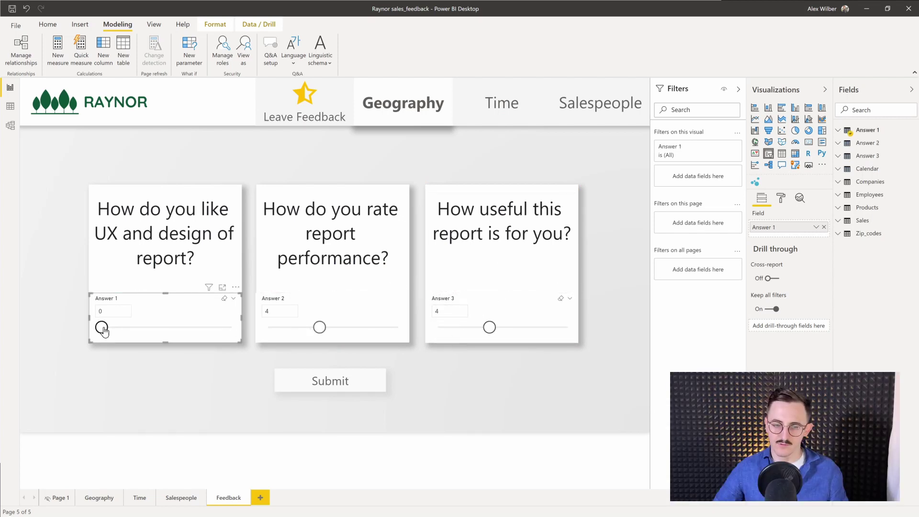
left_click_drag(103, 329, 140, 327)
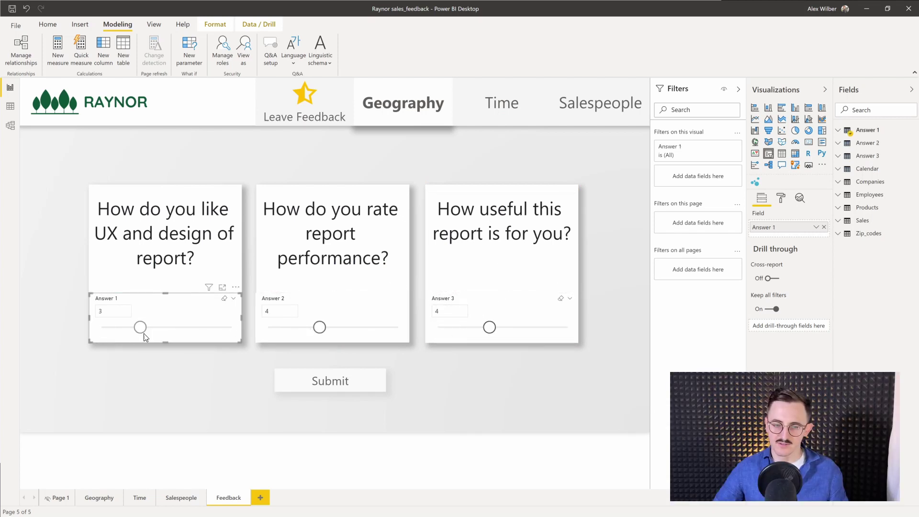
left_click(106, 387)
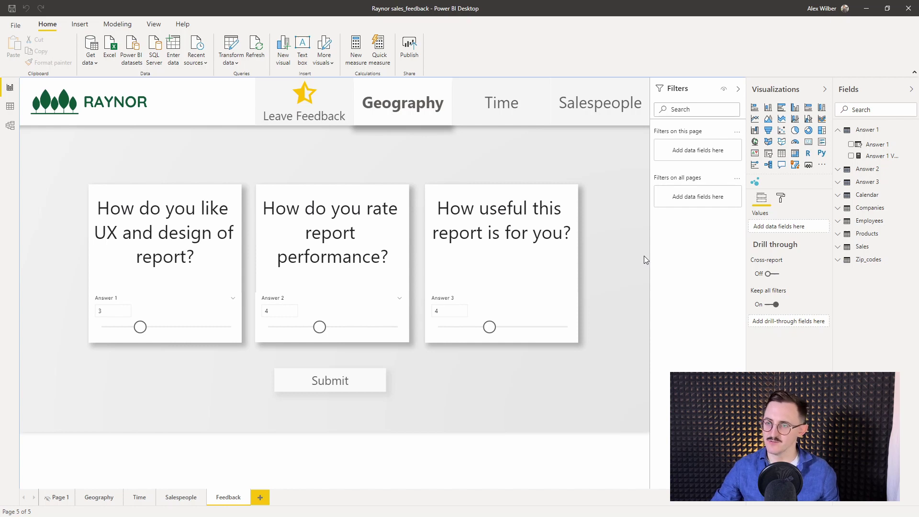
Step: Start a new measure in the Answer 1 table named Answer 1 stars using REPT(
right_click(875, 156)
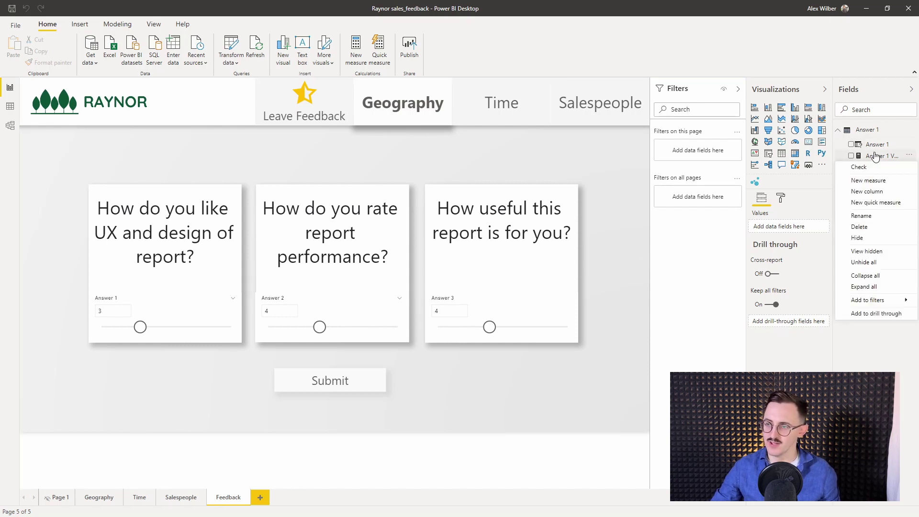
left_click(875, 181)
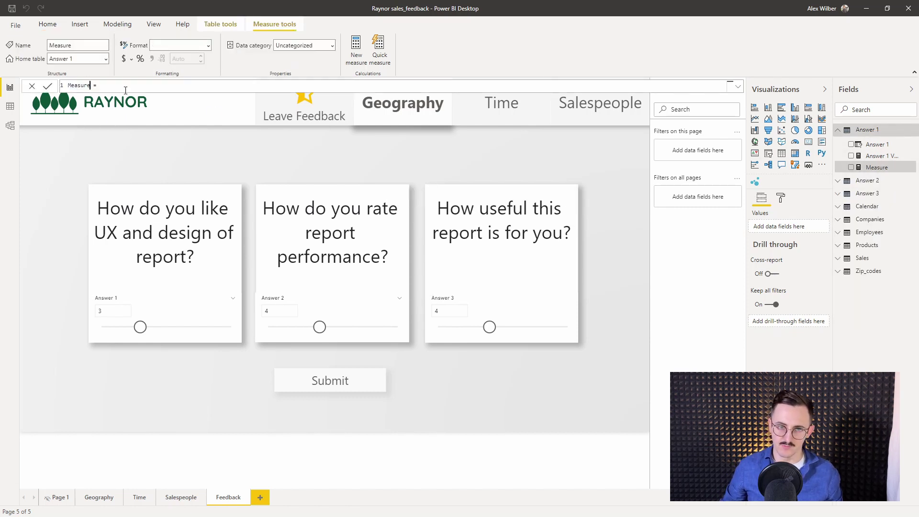
type("Answer 1 star")
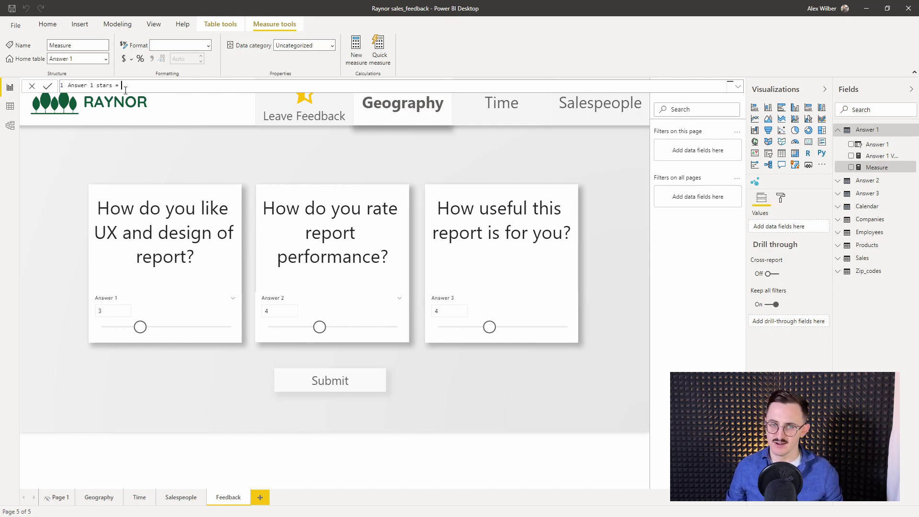
type("REPT(")
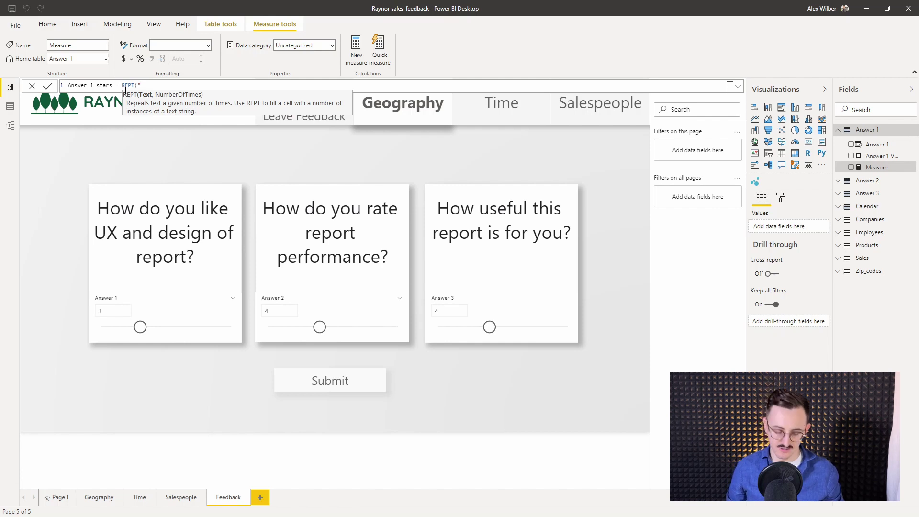
Step: Finish the formula with one star emoji and [Answer 1 Value], then commit the measure
key("super+period")
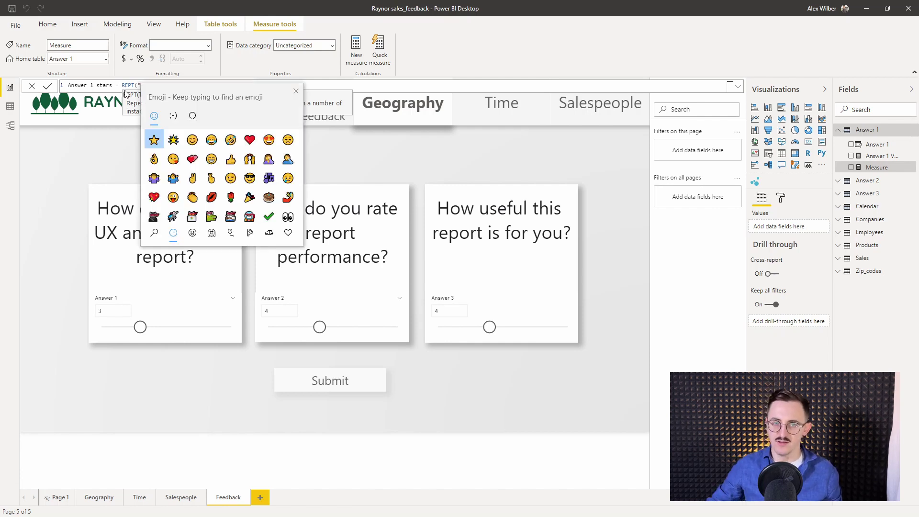
left_click(154, 139)
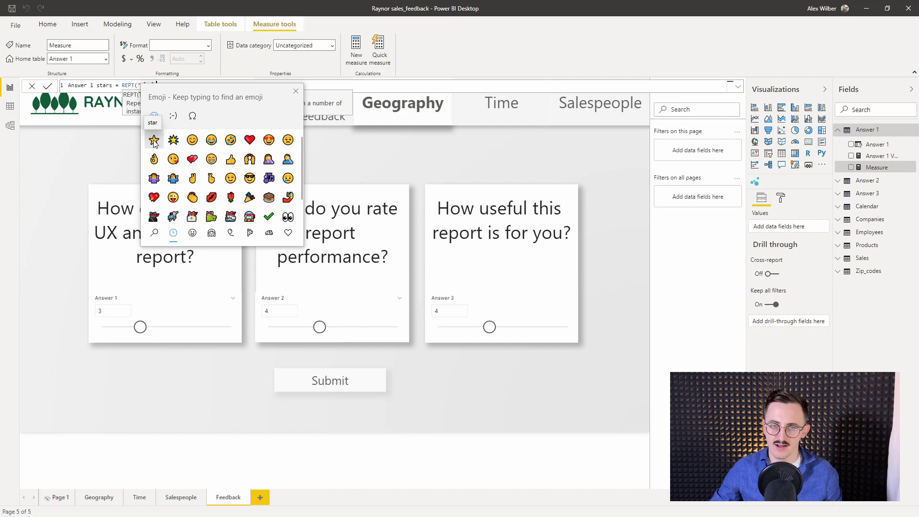
left_click(153, 140)
left_click(335, 86)
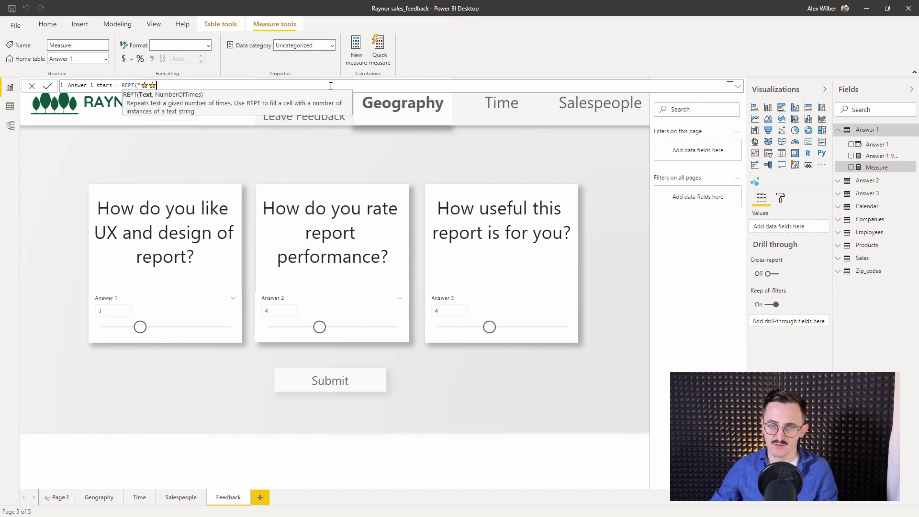
key("BackSpace")
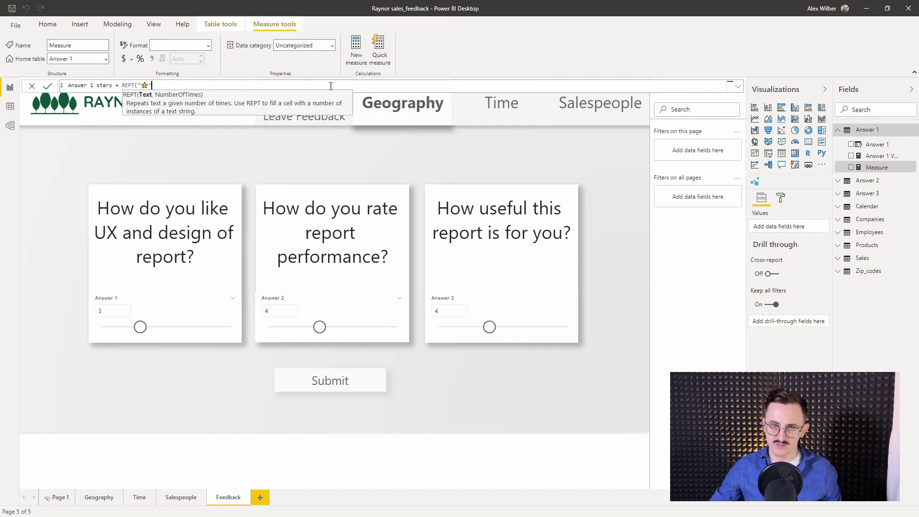
type(",")
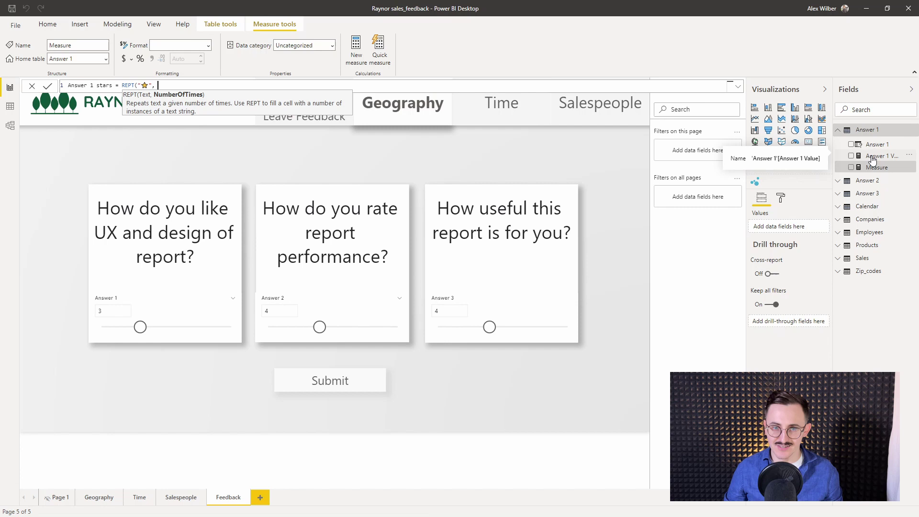
type("[")
key("Down")
key("Tab")
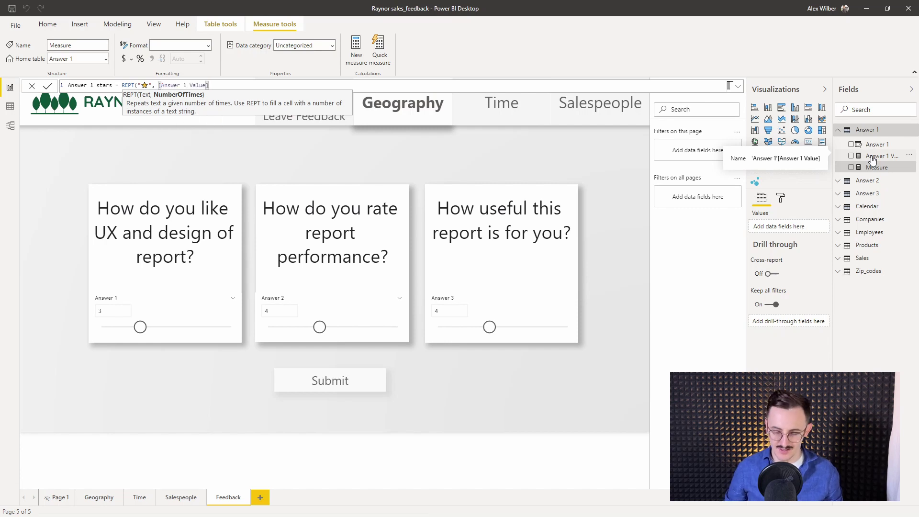
type(")")
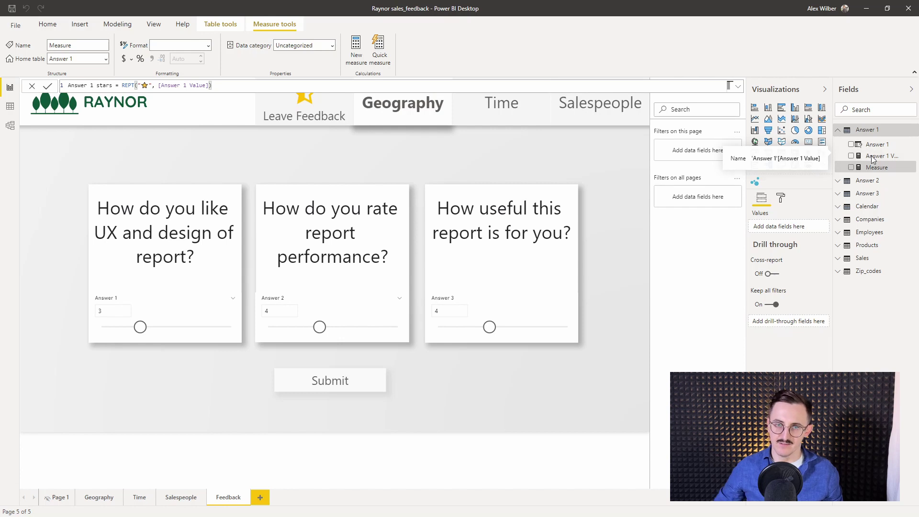
key("Return")
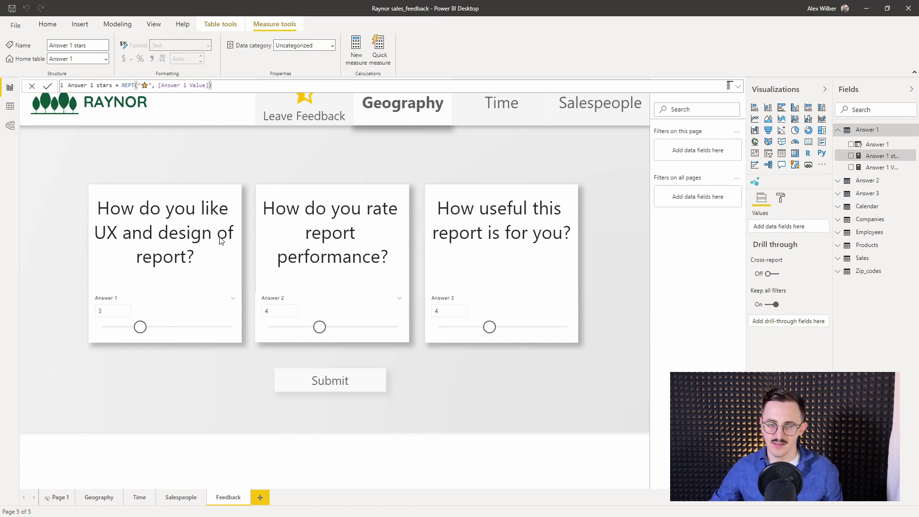
Step: Place a multi-row card showing Answer 1 stars in the UX and design question, testing rating 7
left_click(176, 310)
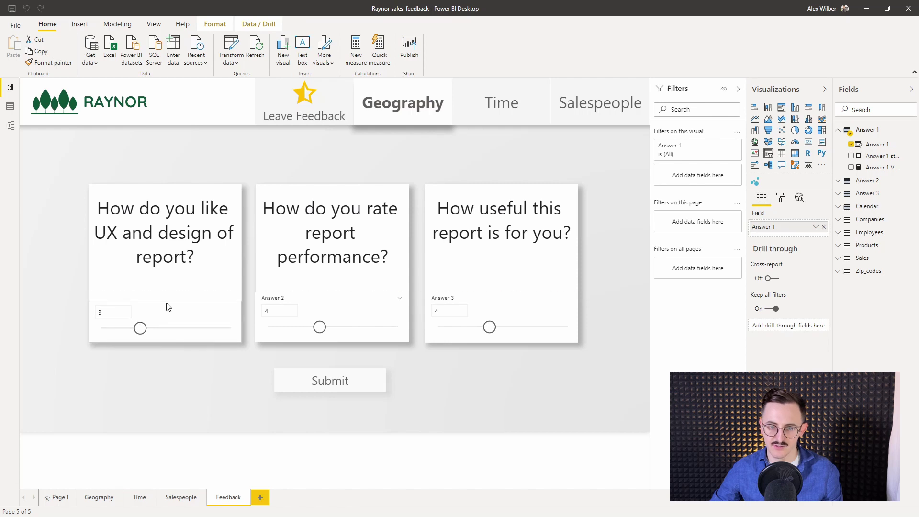
left_click(637, 163)
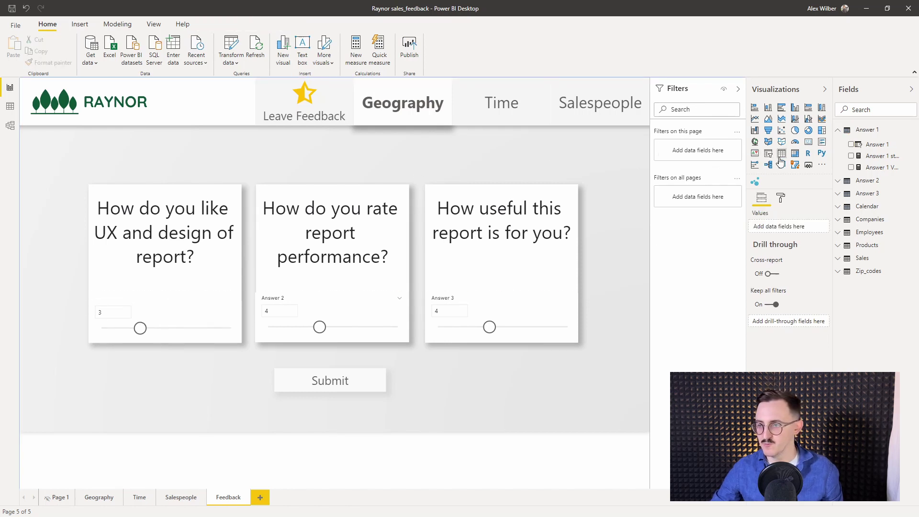
left_click(808, 142)
left_click_drag(204, 396, 203, 309)
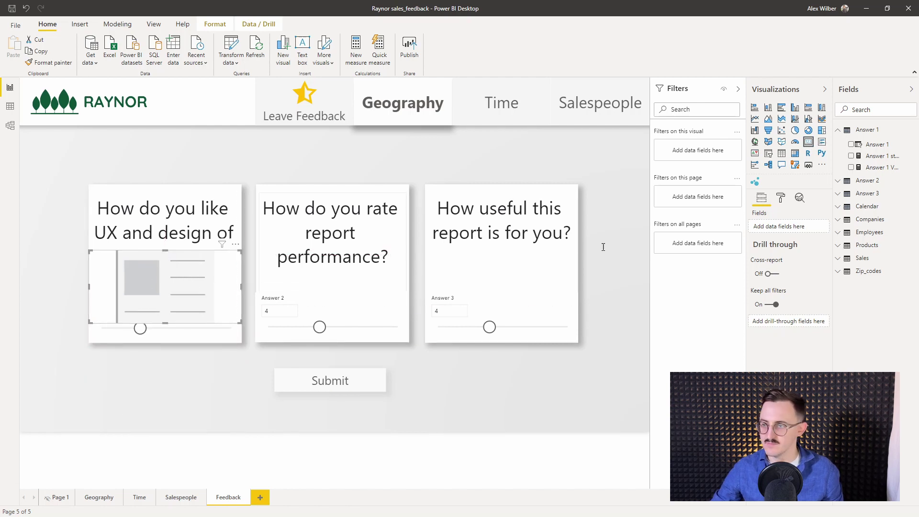
left_click_drag(872, 168, 800, 230)
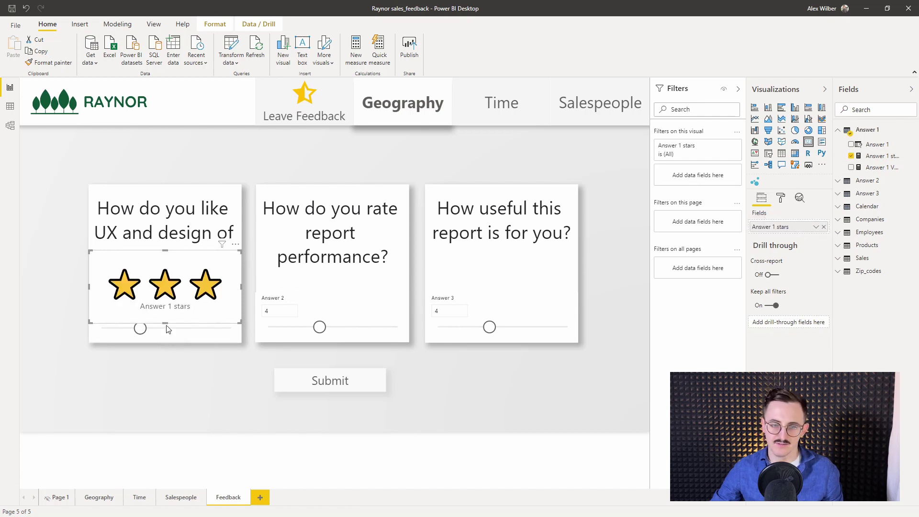
left_click_drag(166, 318, 166, 300)
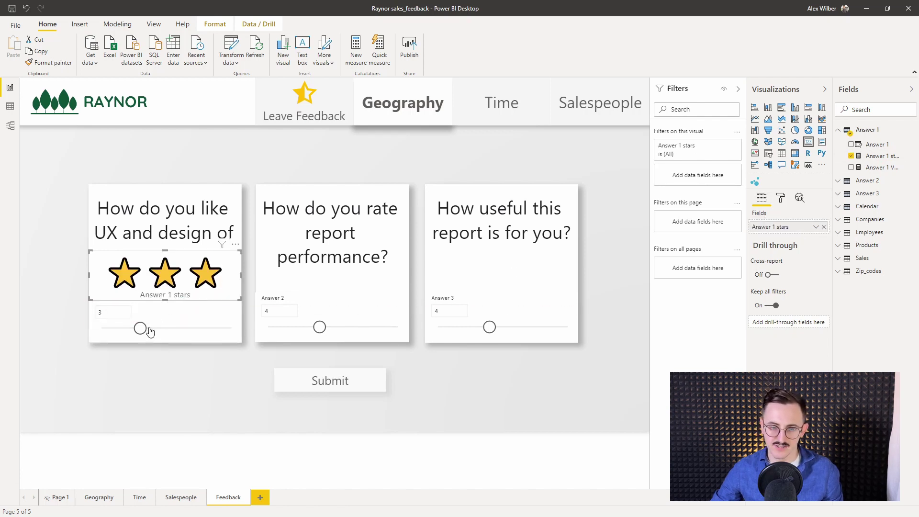
left_click_drag(149, 333, 199, 333)
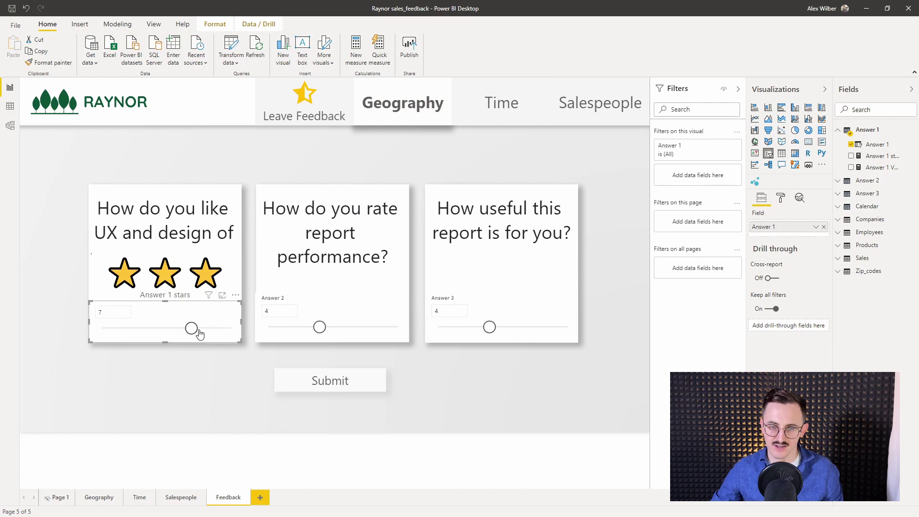
left_click(174, 270)
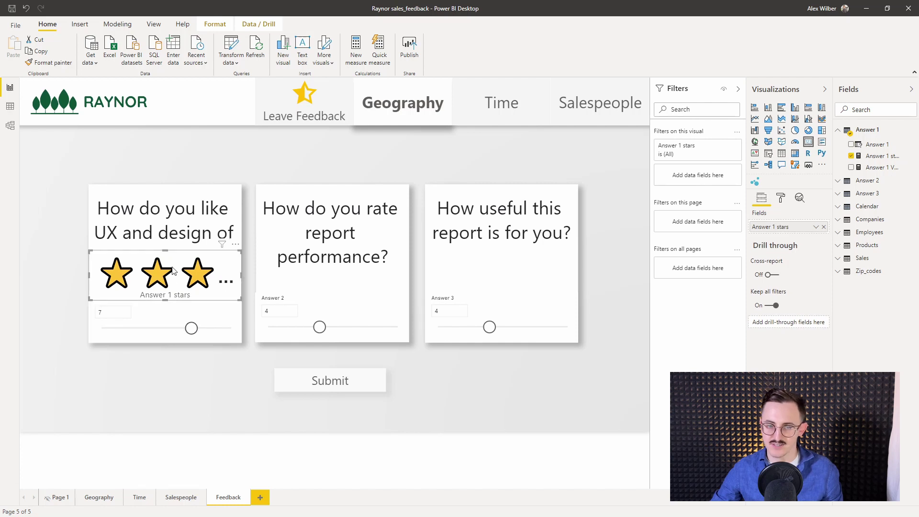
Step: Turn off the star visual's Category label and set its data label text size to 18
left_click(780, 201)
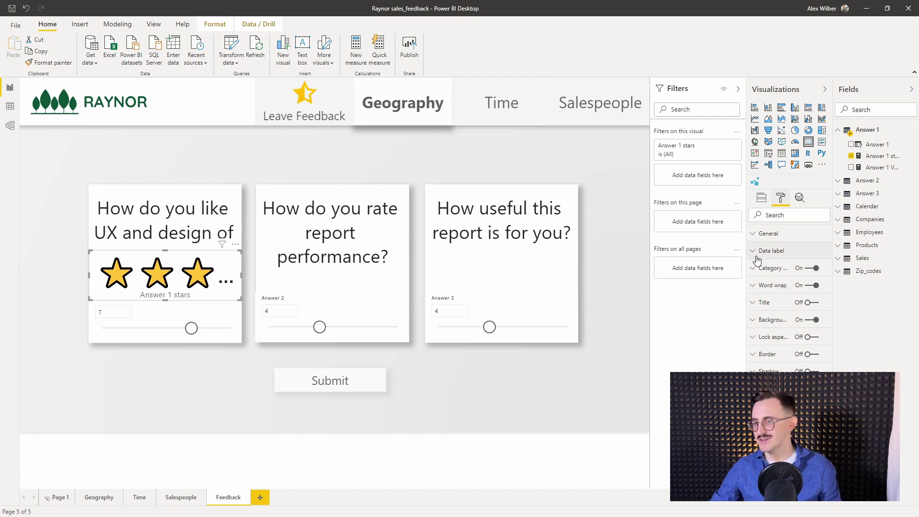
left_click(809, 268)
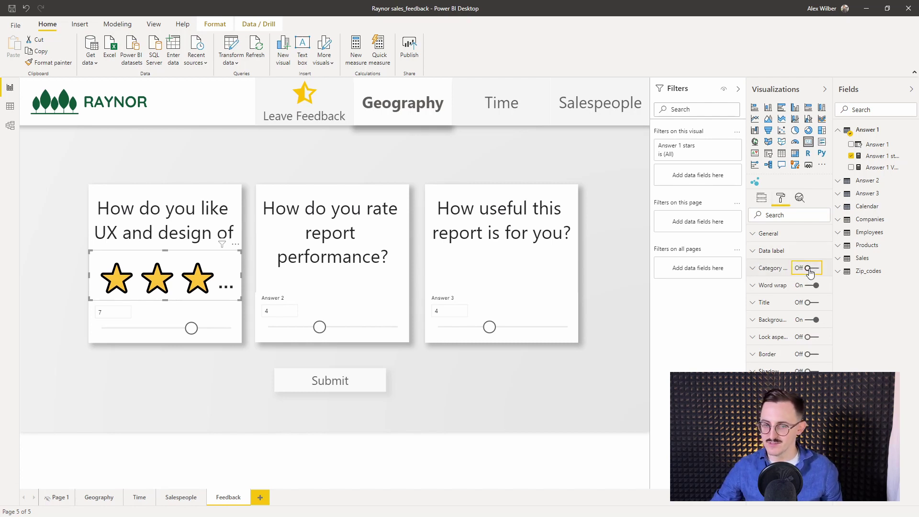
left_click(757, 252)
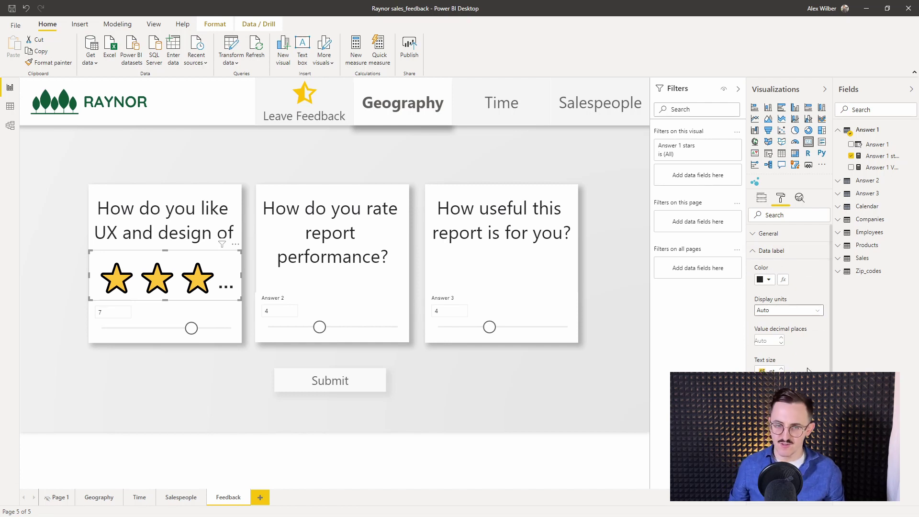
type("24")
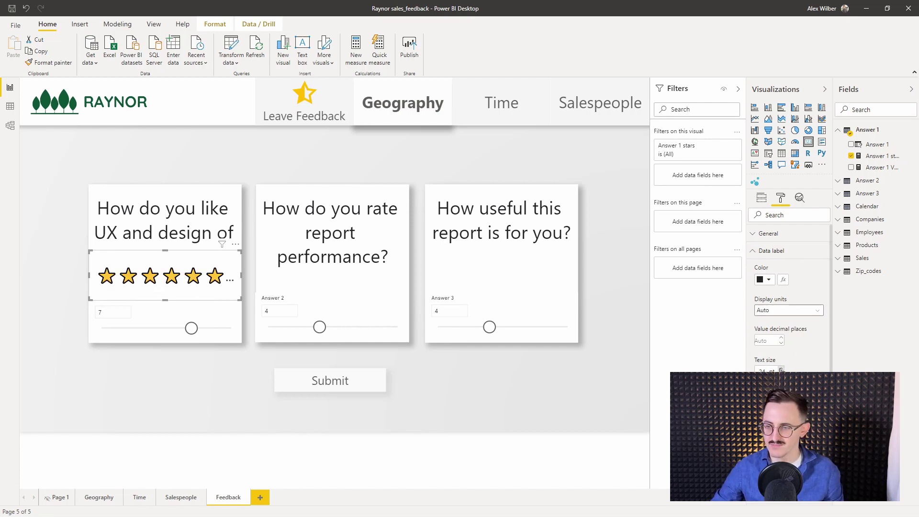
left_click_drag(768, 371, 743, 372)
type("18")
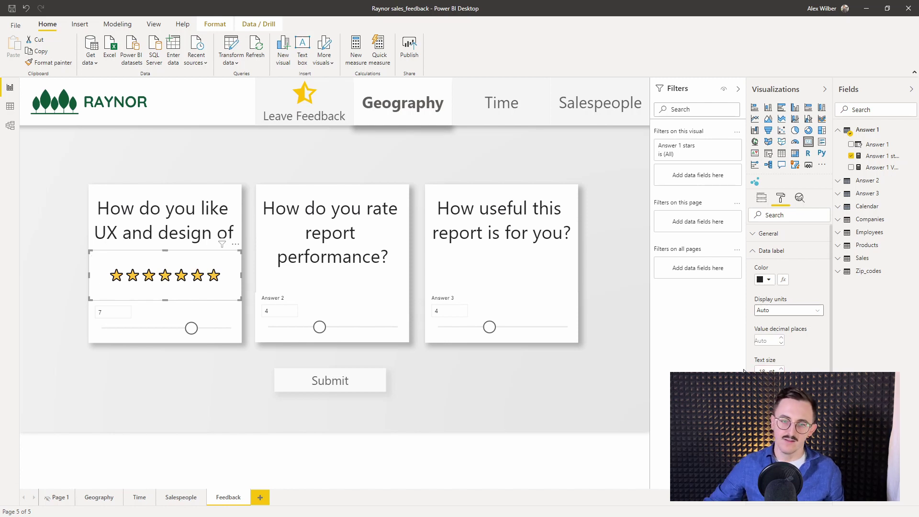
Step: Set the first slider to 10 and move the stars below the question text
left_click(231, 328)
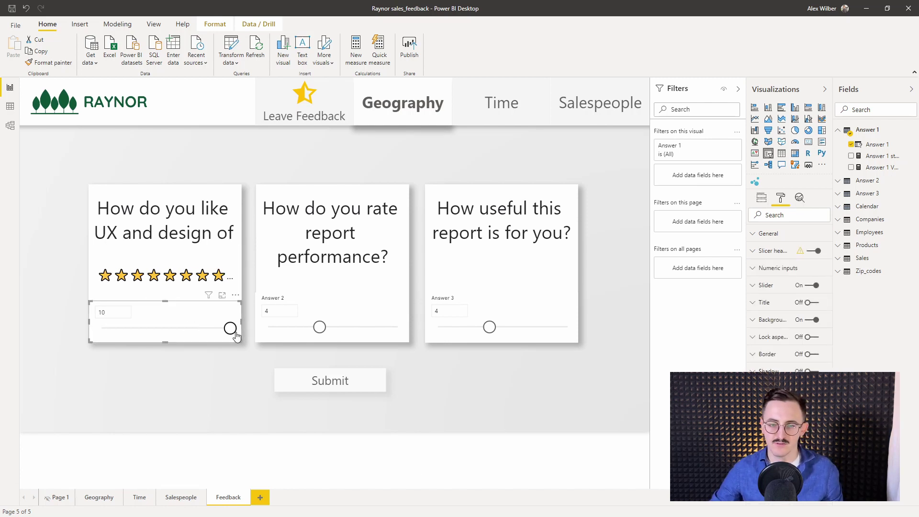
left_click(211, 272)
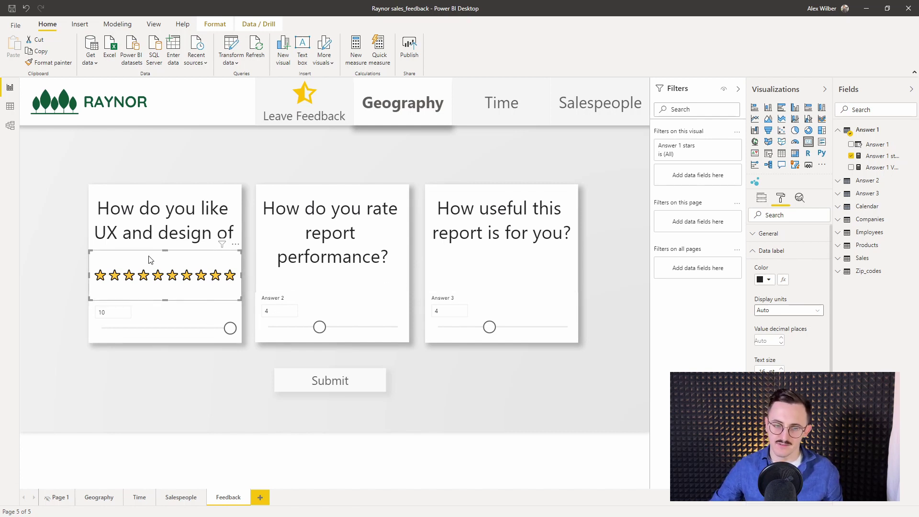
left_click_drag(151, 260, 152, 276)
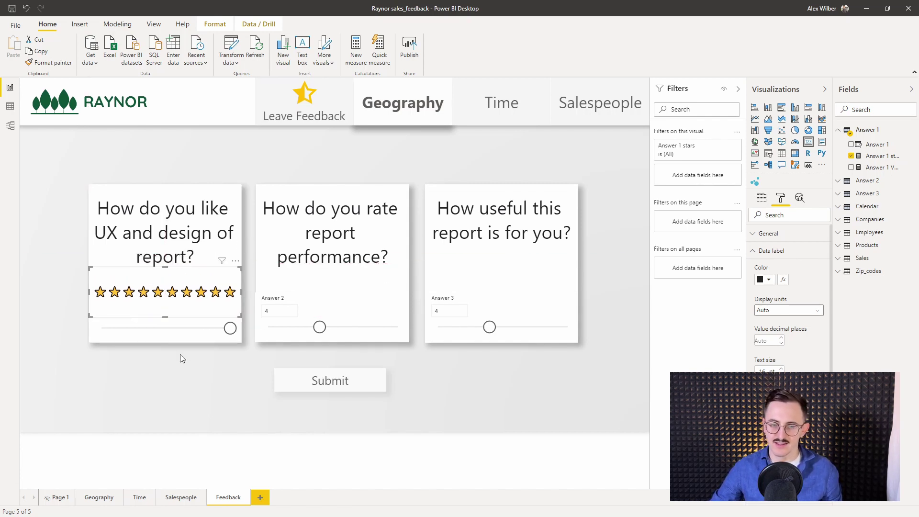
Step: Select and copy the whole Answer 1 stars measure formula
left_click(191, 349)
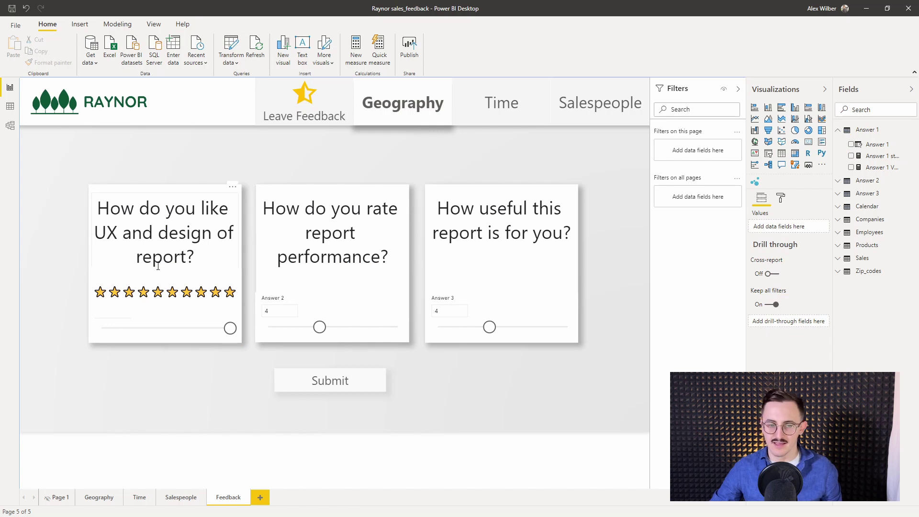
left_click(169, 276)
left_click(173, 282)
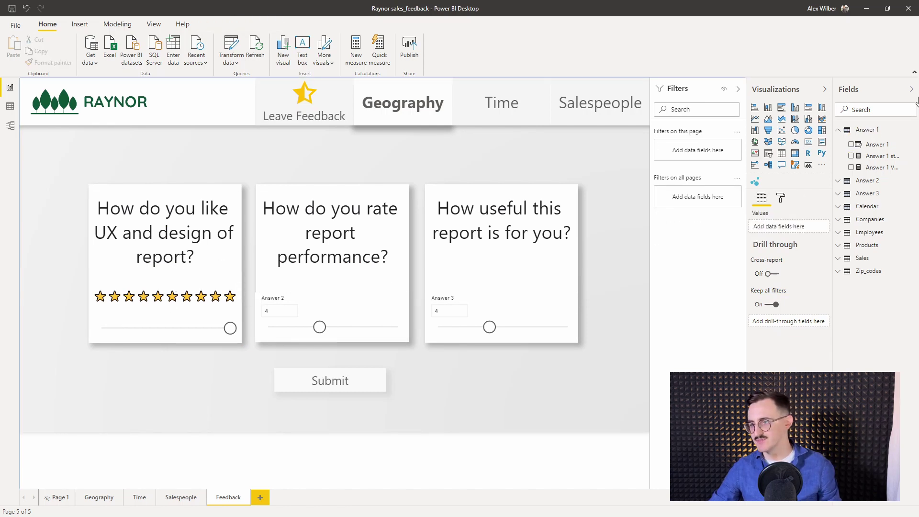
left_click(877, 156)
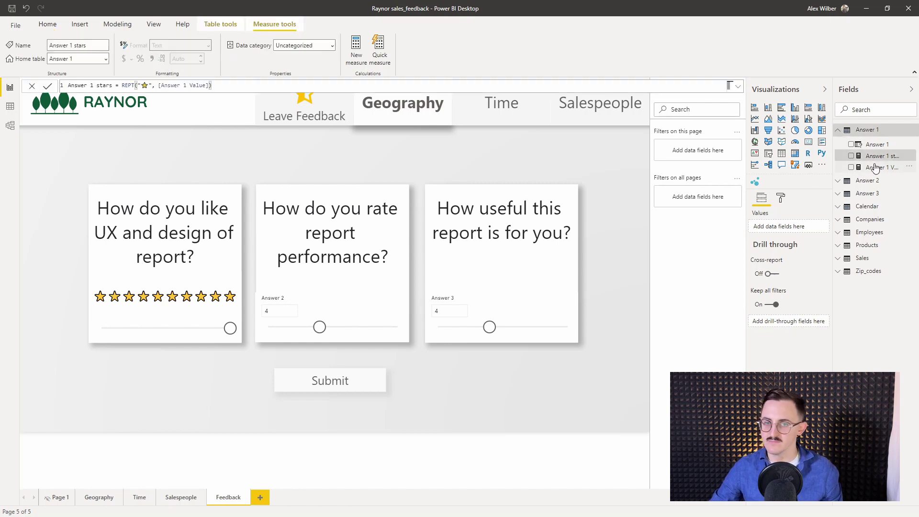
left_click_drag(223, 86, 158, 87)
left_click_drag(22, 84, 27, 89)
key("ctrl+c")
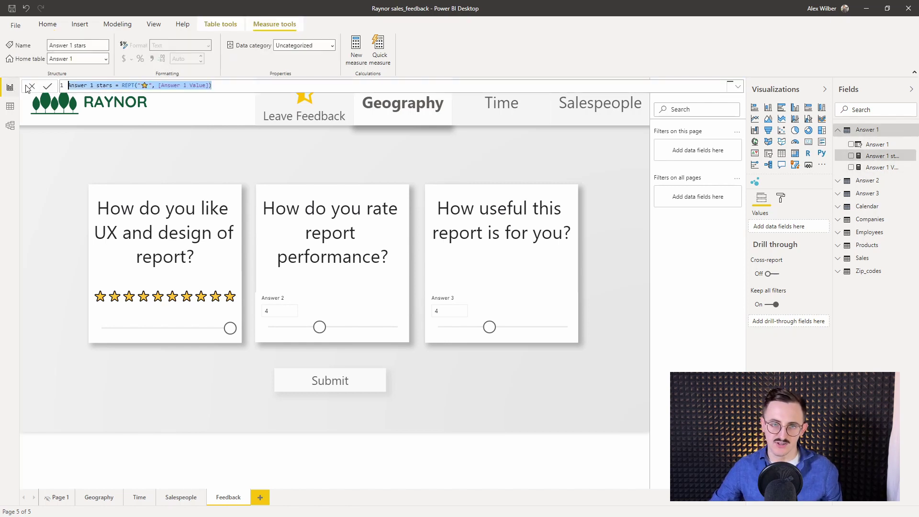
Step: Create an Answer 2 stars measure in the Answer 2 table from the pasted formula, with 1s changed to 2
left_click(846, 181)
right_click(883, 207)
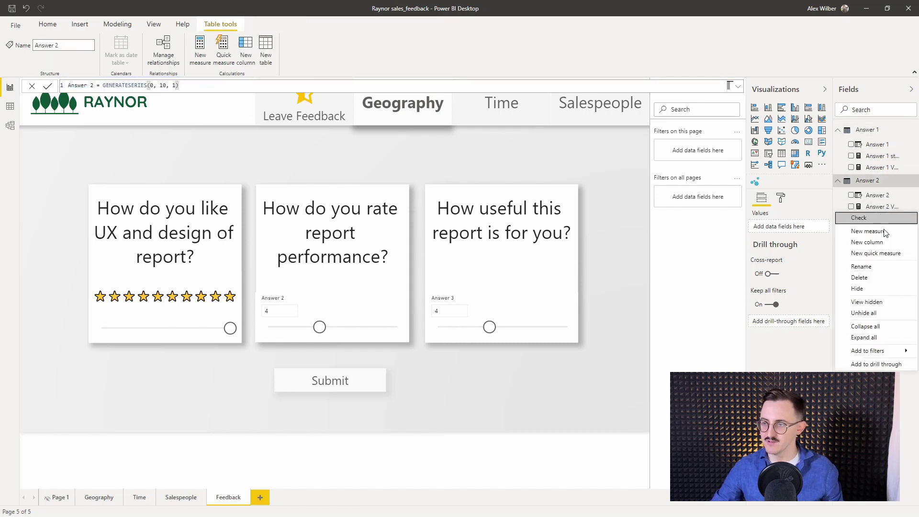
key("Escape")
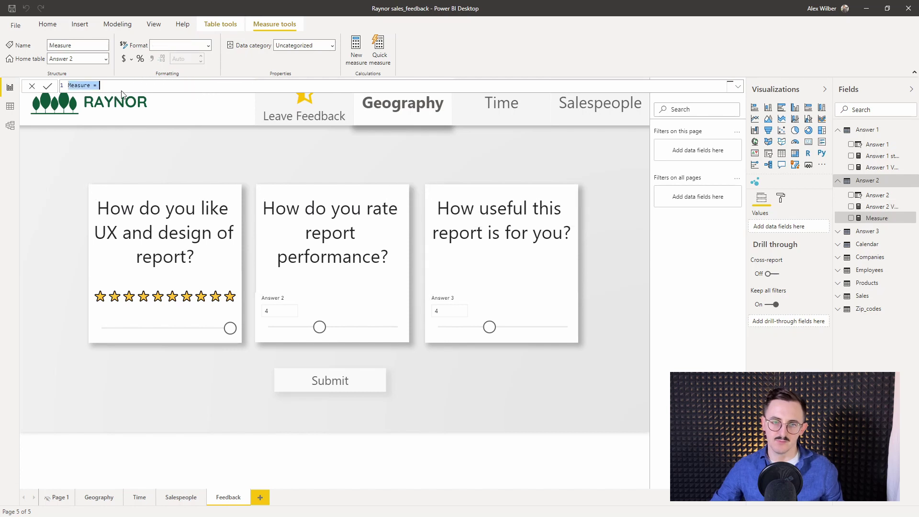
key("ctrl+v")
left_click(96, 86)
key("BackSpace")
key("BackSpace")
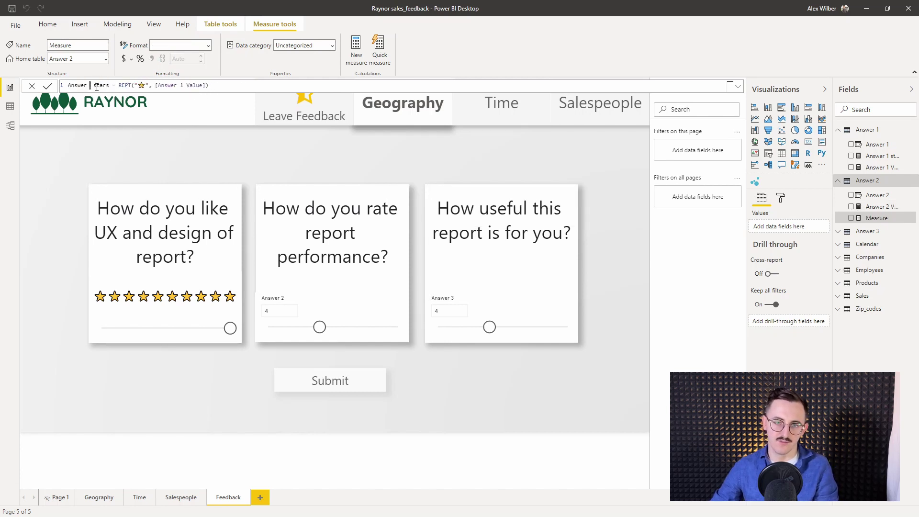
type("2")
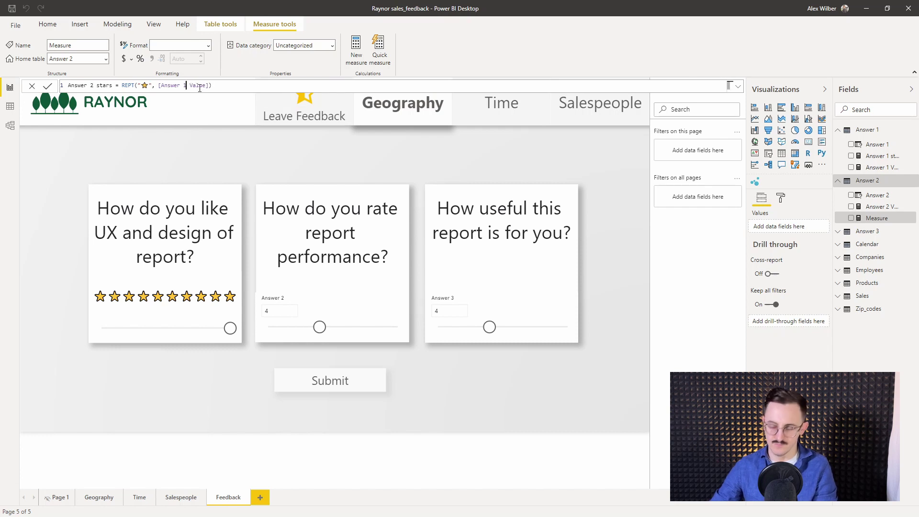
key("BackSpace")
type("2")
key("Return")
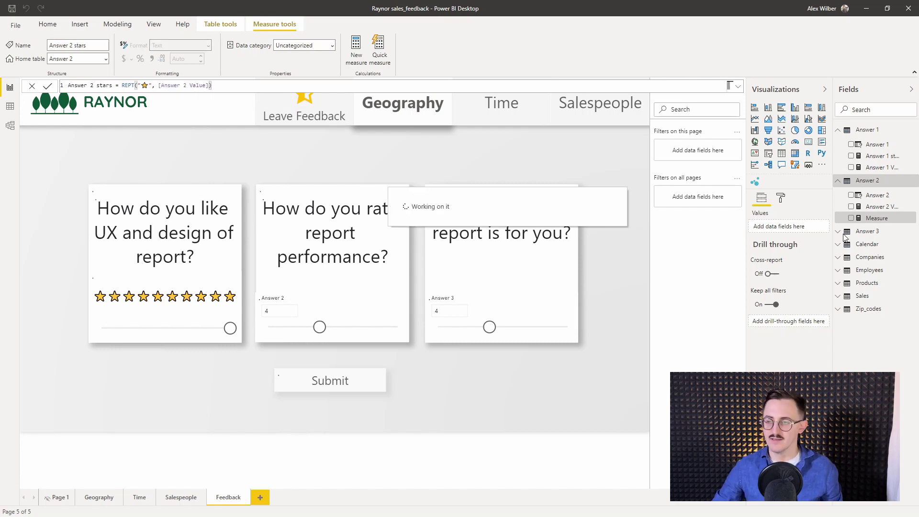
Step: Create an Answer 3 stars measure in the Answer 3 table, changing the 1s to 3
left_click(841, 233)
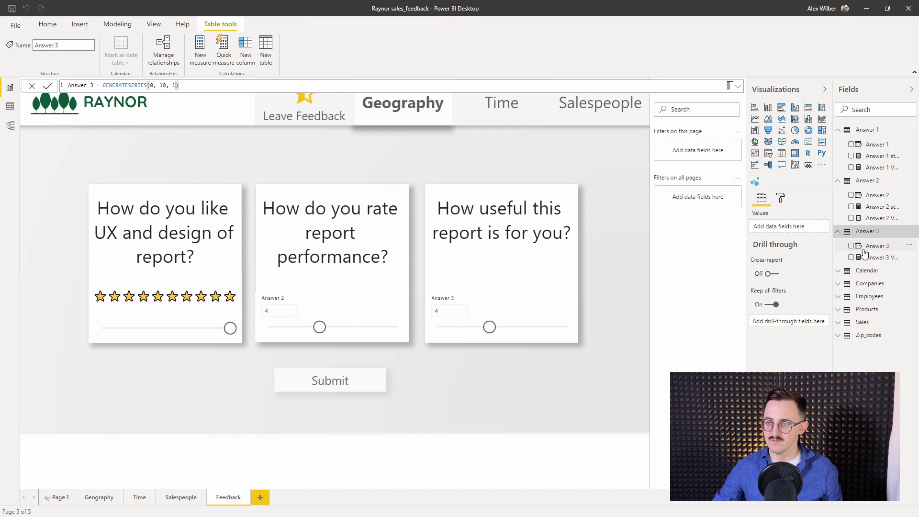
right_click(864, 253)
left_click(175, 86)
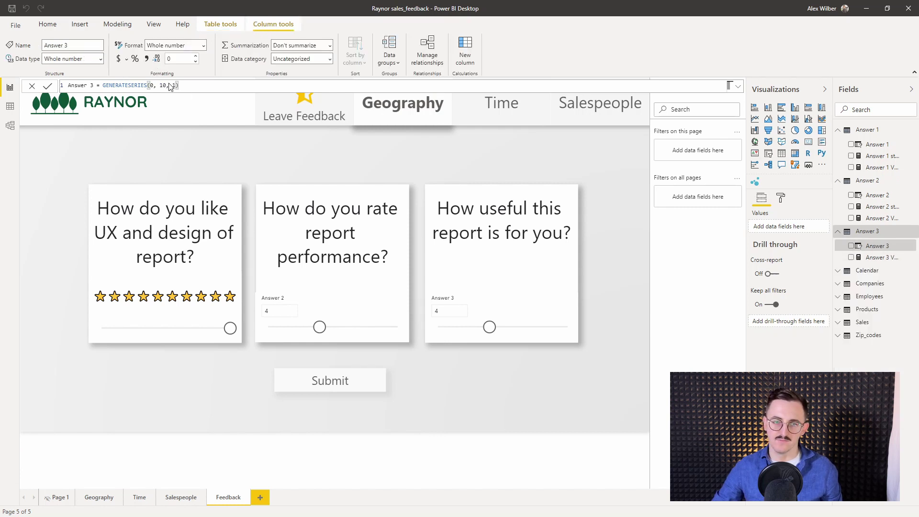
key("ctrl+a")
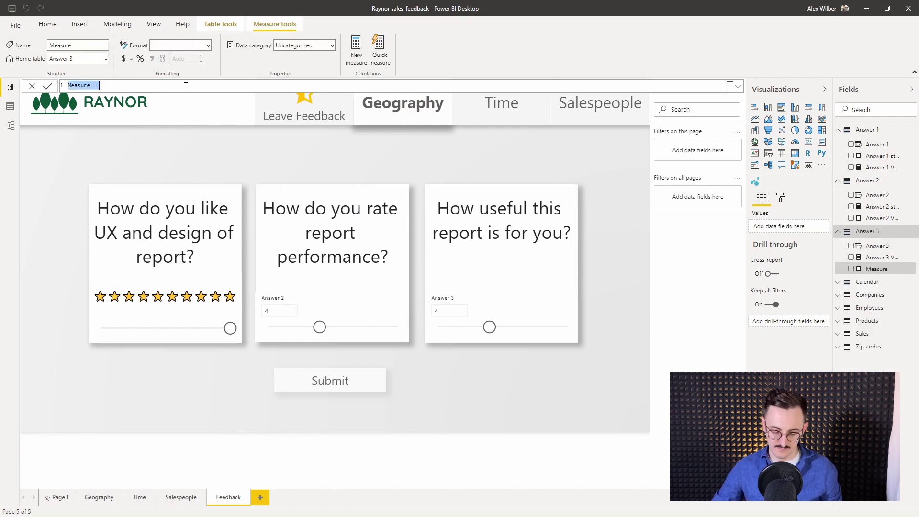
type("Answer 1 stars = REPT(\"★\", [Answer 1 Value])")
double_click(93, 85)
type("3")
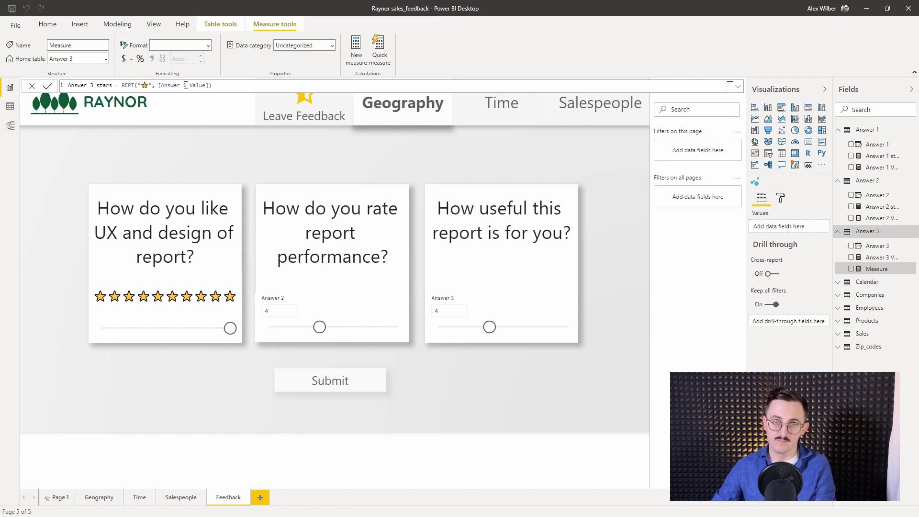
double_click(184, 85)
type("3")
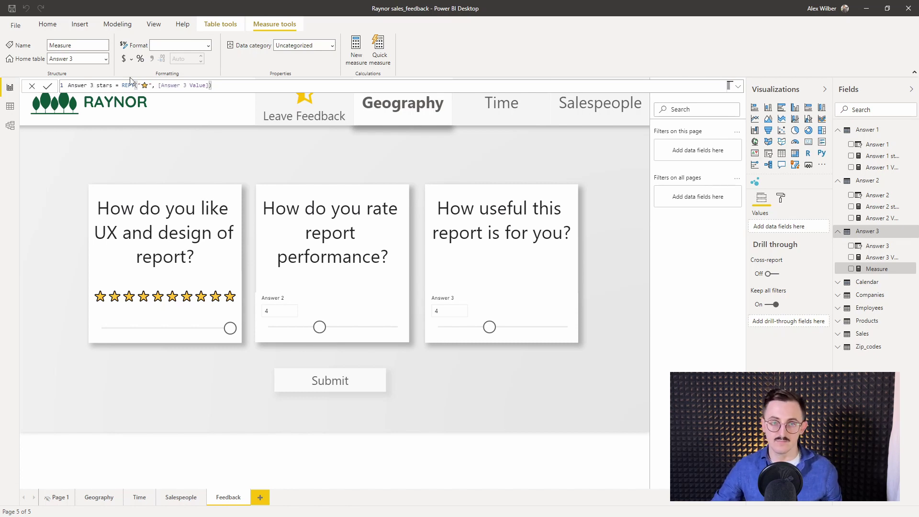
left_click(47, 85)
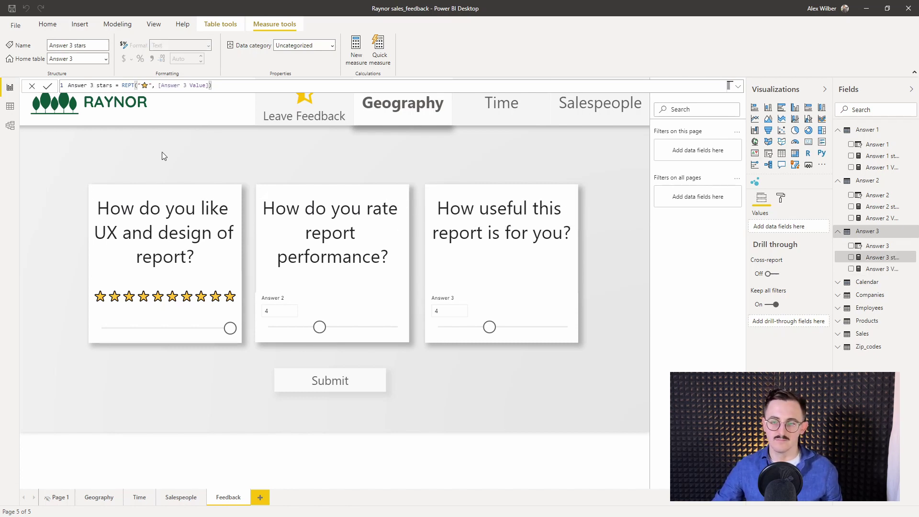
Step: Reposition the star rating visual on the first card
left_click(188, 228)
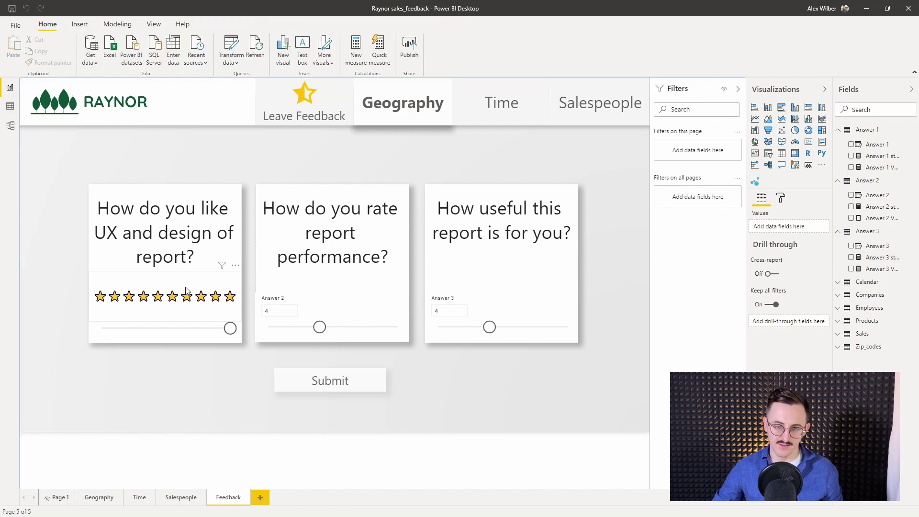
left_click(186, 291)
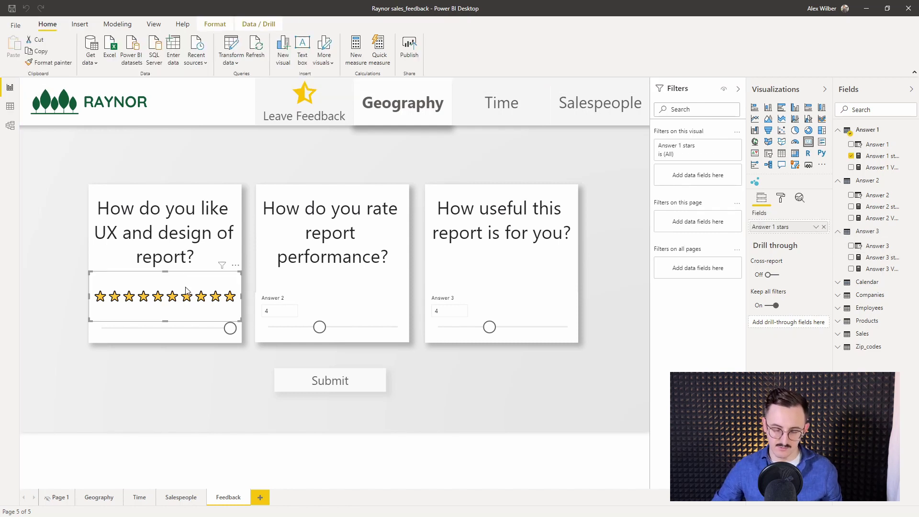
left_click(219, 141)
left_click(209, 318)
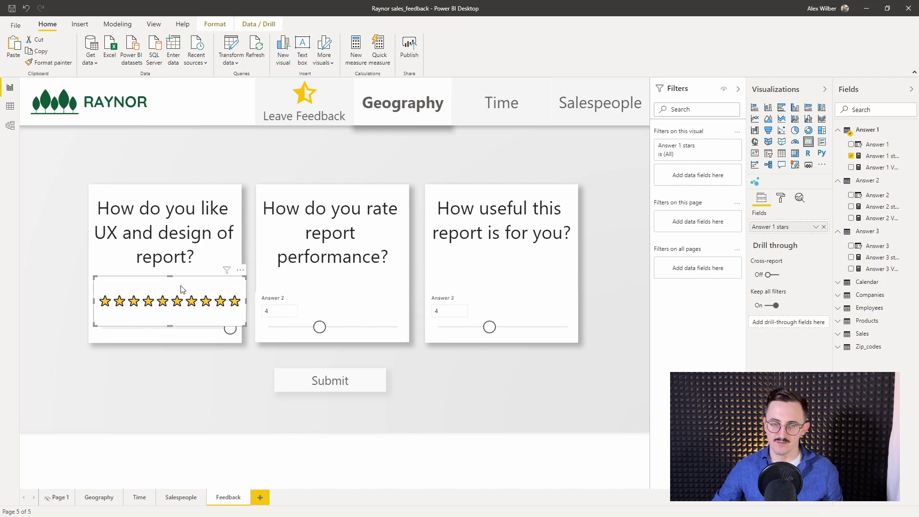
left_click_drag(209, 318, 346, 288)
Step: Fit the middle card's stars to the card and drive them with Answer 2 stars
left_click(350, 339)
left_click_drag(258, 318, 267, 283)
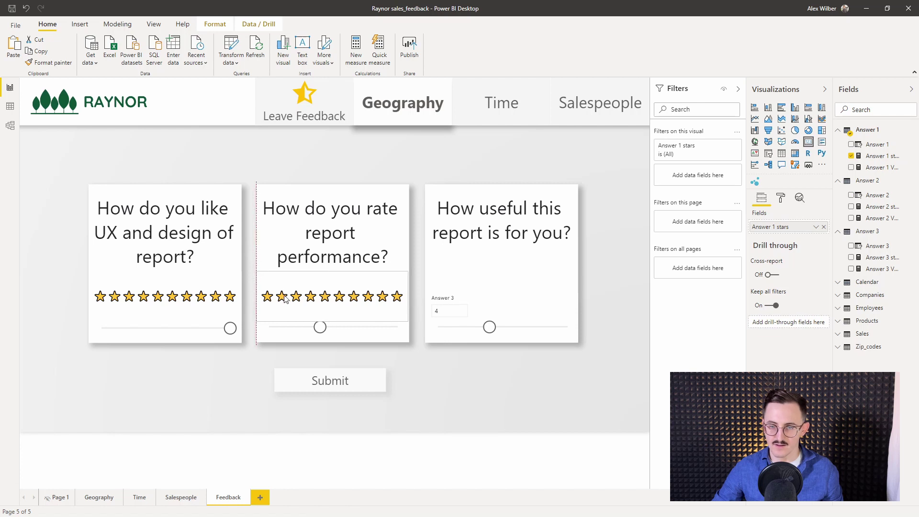
left_click_drag(408, 296, 409, 295)
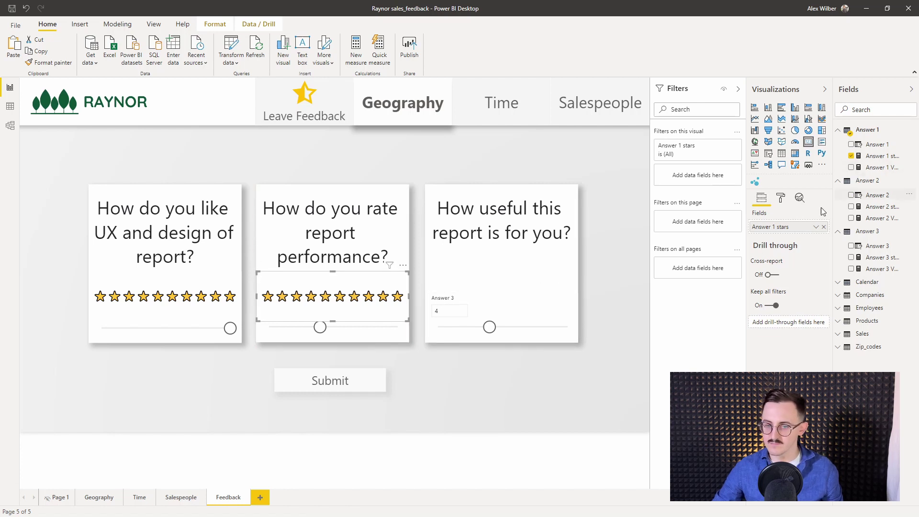
left_click_drag(331, 322, 335, 317)
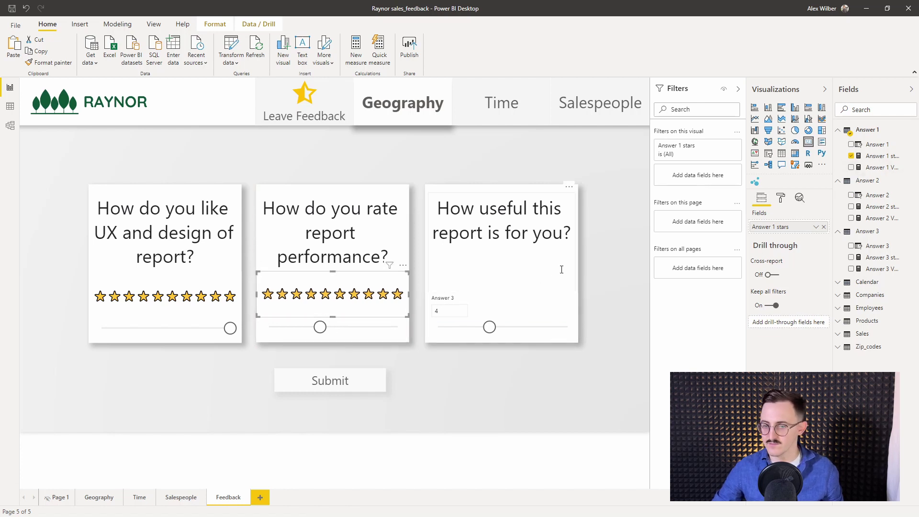
left_click_drag(877, 209, 795, 228)
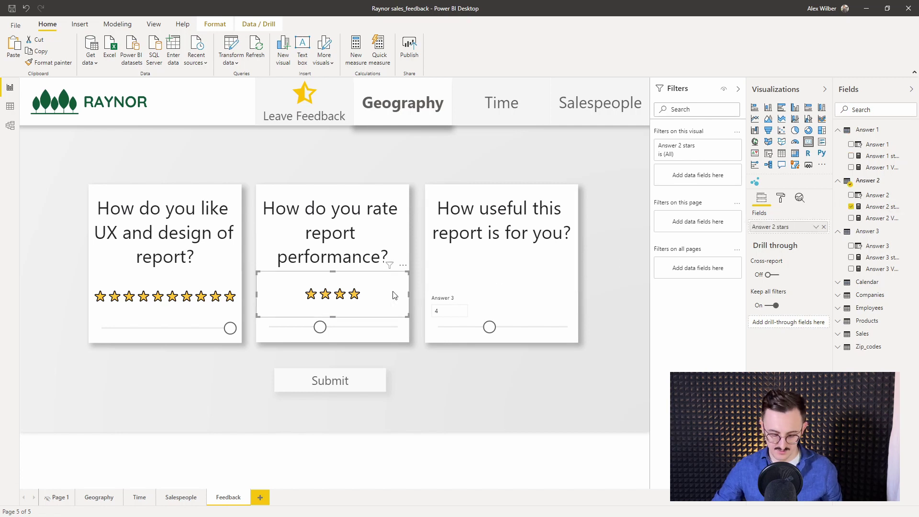
left_click(630, 287)
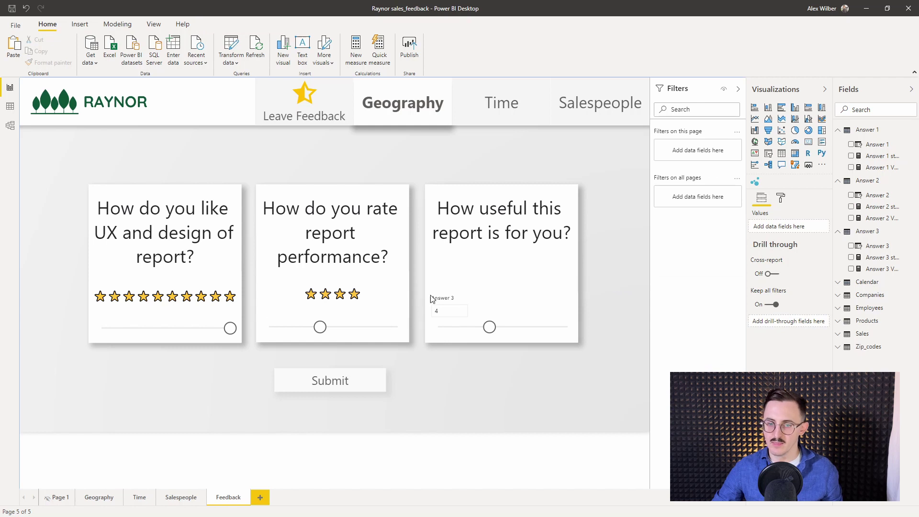
Step: Copy the first card's stars into the third card and switch their field to Answer 3 stars
left_click(210, 293)
key("ctrl+c")
key("ctrl+v")
left_click_drag(210, 294, 482, 289)
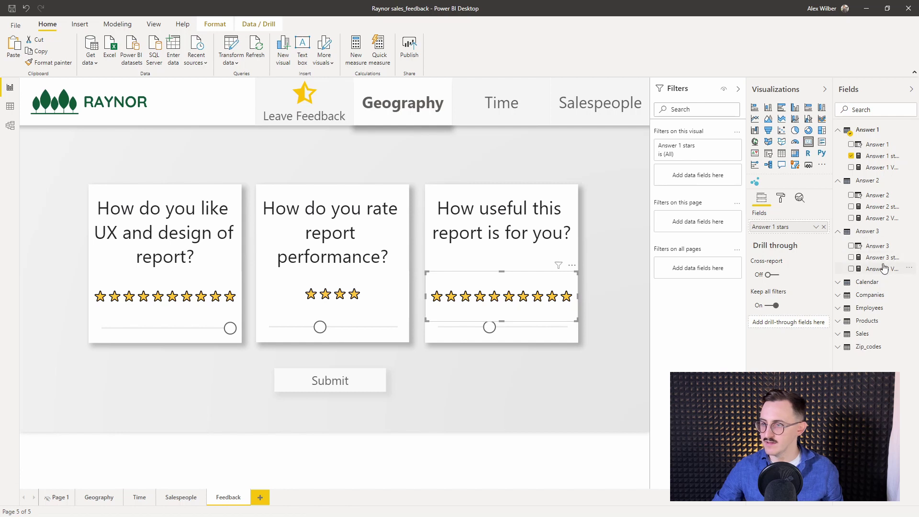
left_click_drag(882, 258, 806, 229)
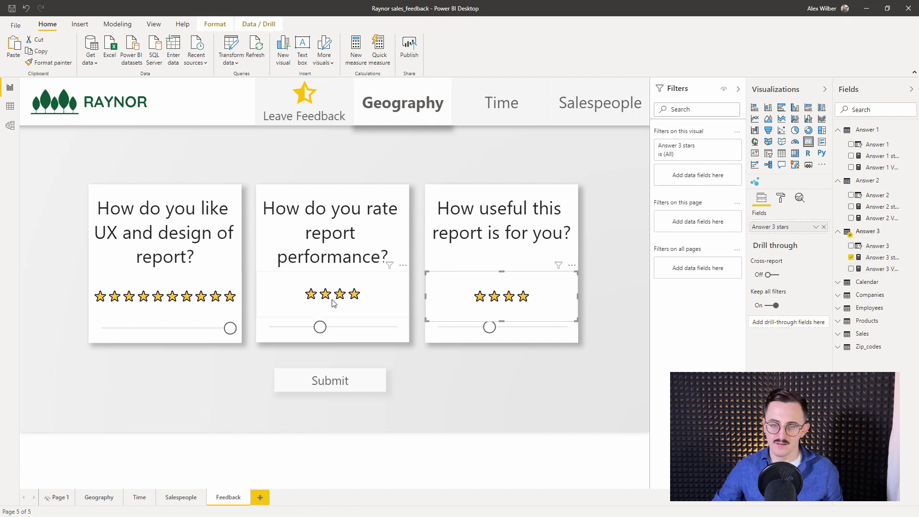
left_click(189, 301)
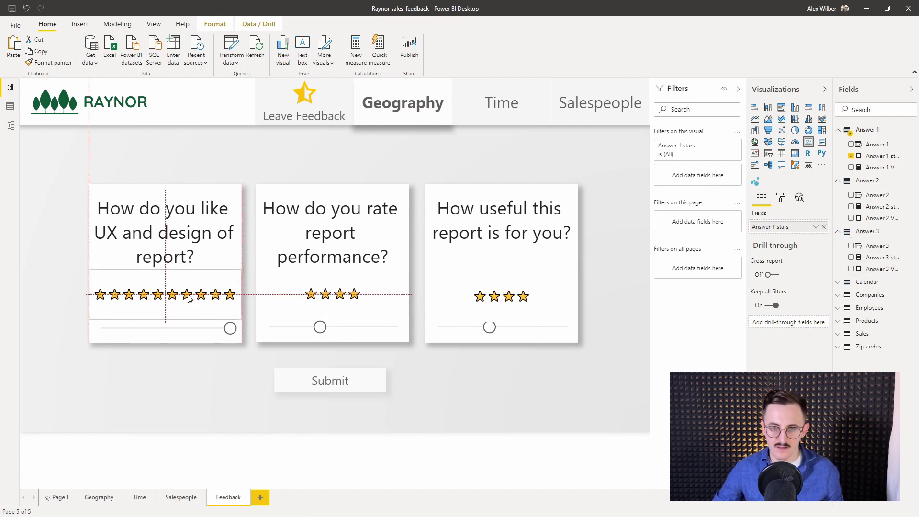
left_click(248, 362)
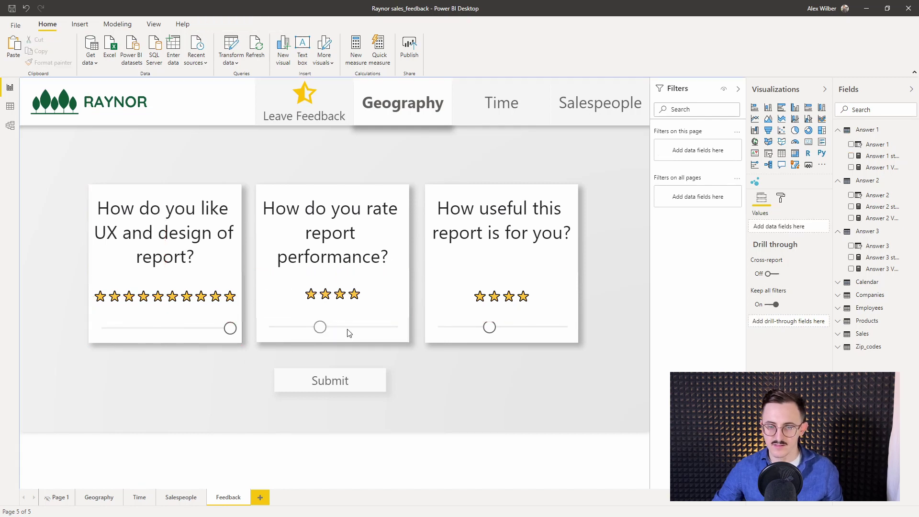
left_click(329, 334)
Step: Line up the second slider with the others and set the third card's rating to 8
left_click_drag(335, 310, 335, 305)
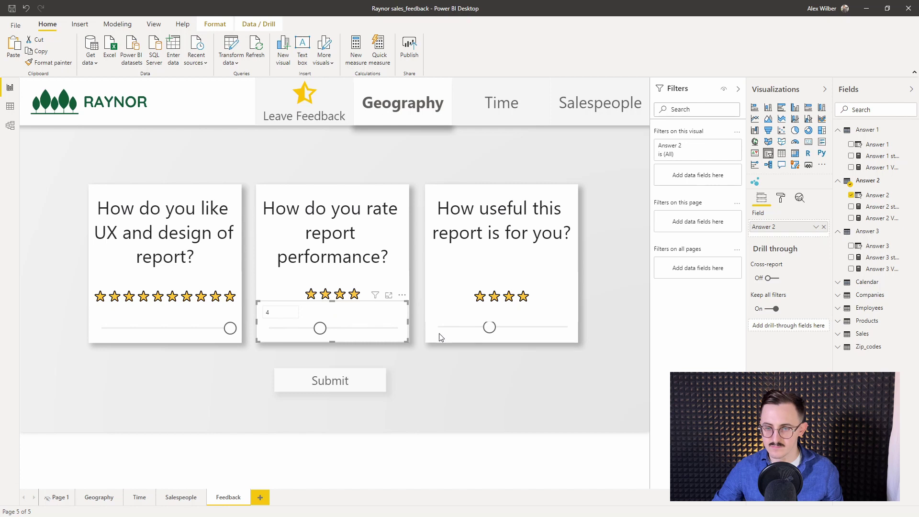
left_click(502, 312)
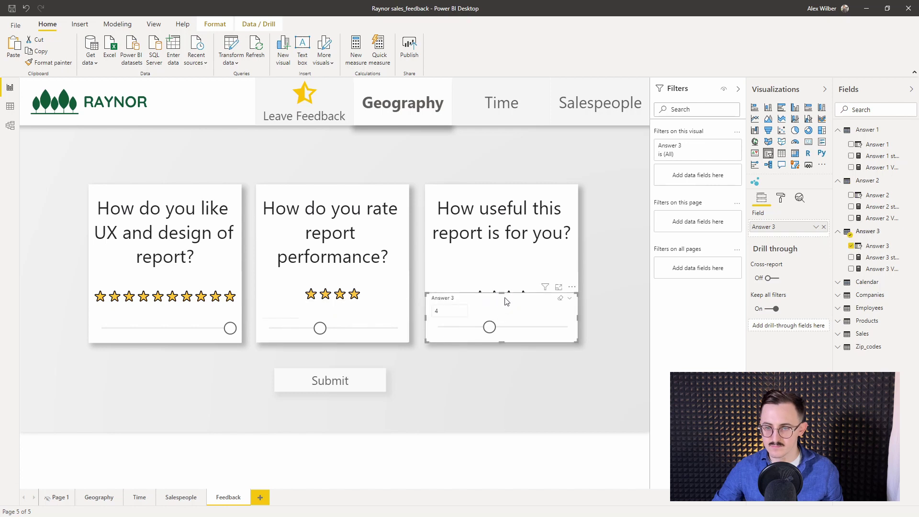
left_click(598, 289)
left_click_drag(489, 329, 541, 331)
left_click(512, 330)
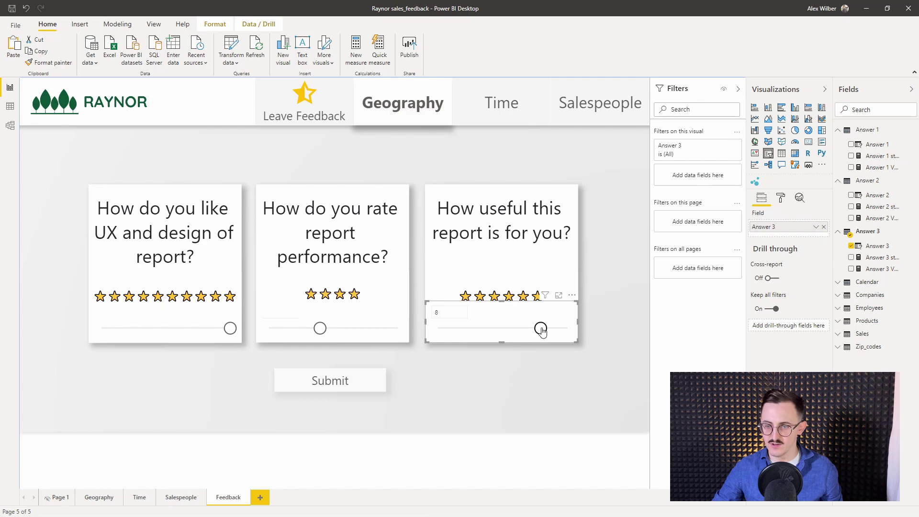
left_click(616, 316)
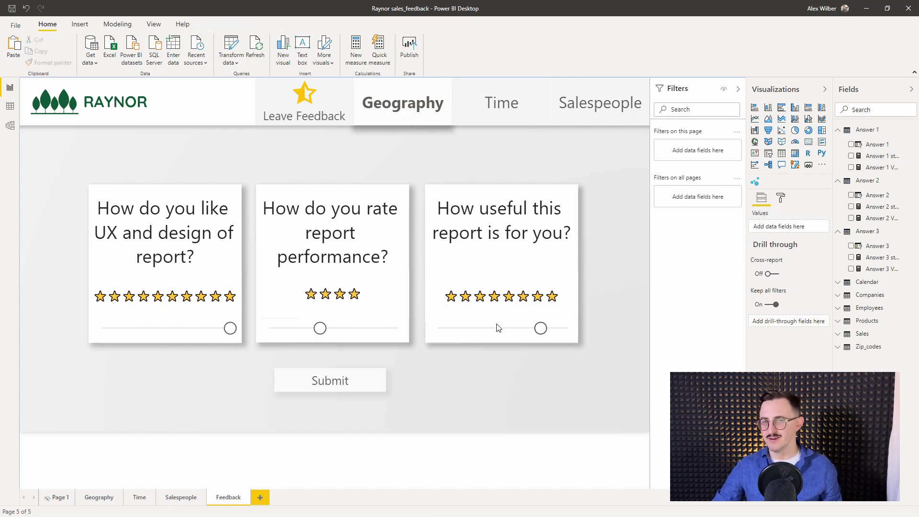
Step: Group the third card's stars with its slider, then lower its rating to 6
left_click(479, 337)
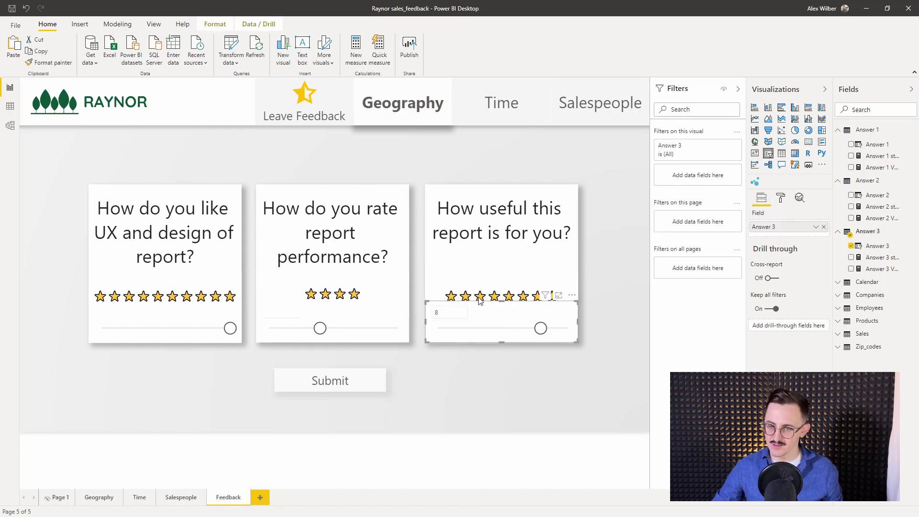
left_click(480, 300)
right_click(480, 301)
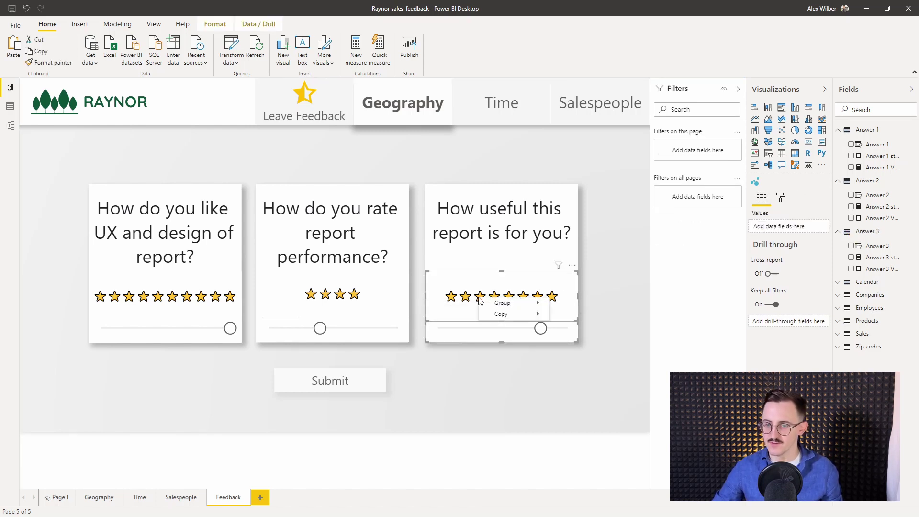
mouse_move(507, 303)
left_click(573, 305)
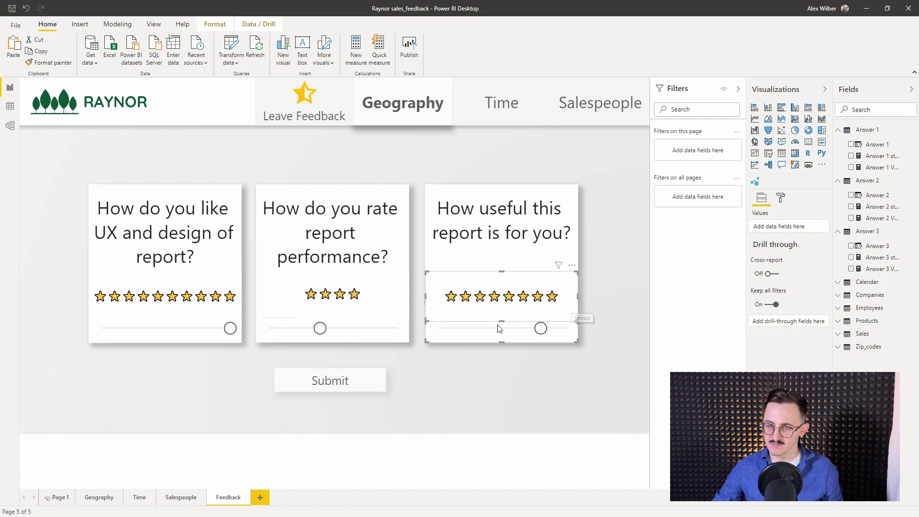
left_click(480, 361)
left_click_drag(541, 330, 516, 328)
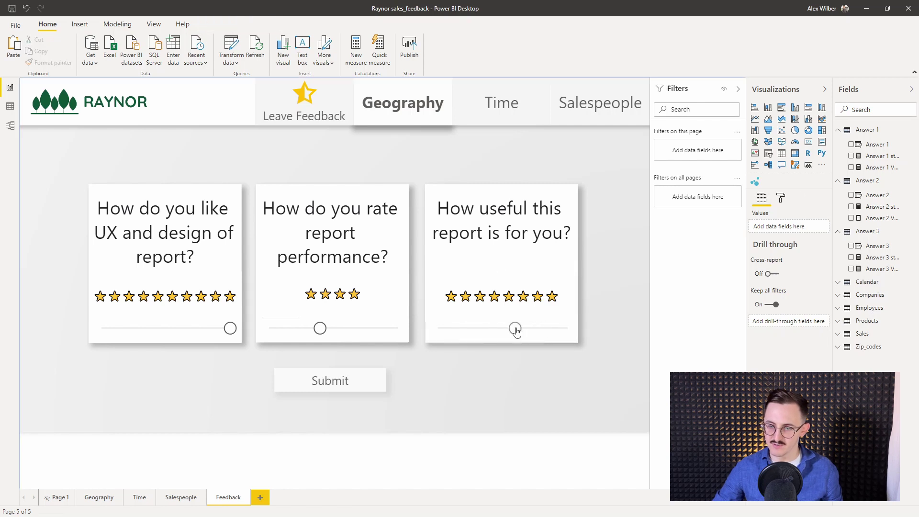
left_click(438, 340)
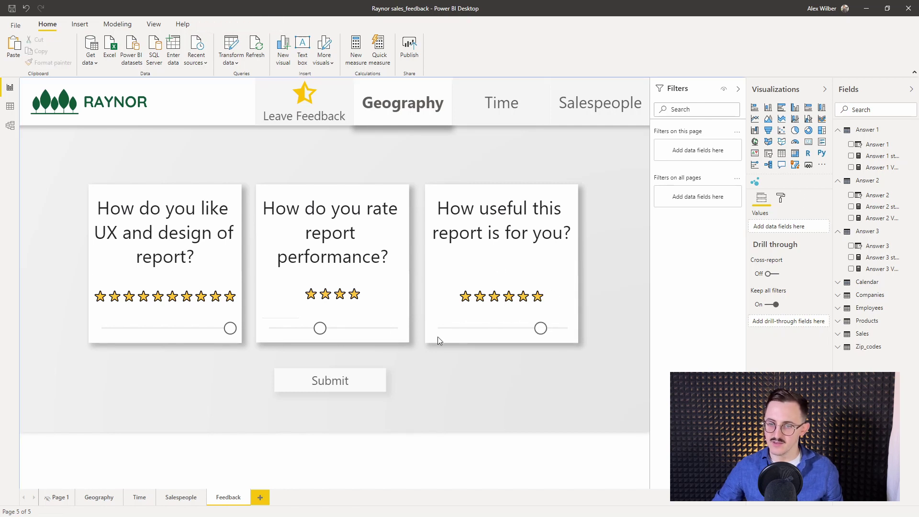
Step: Group the second card's stars with its slider
left_click(354, 325)
left_click(360, 295)
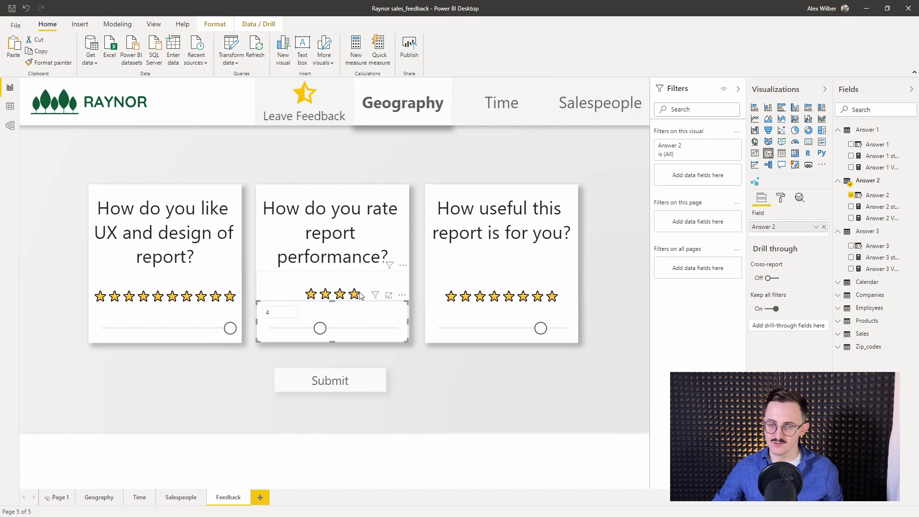
right_click(408, 319)
mouse_move(417, 298)
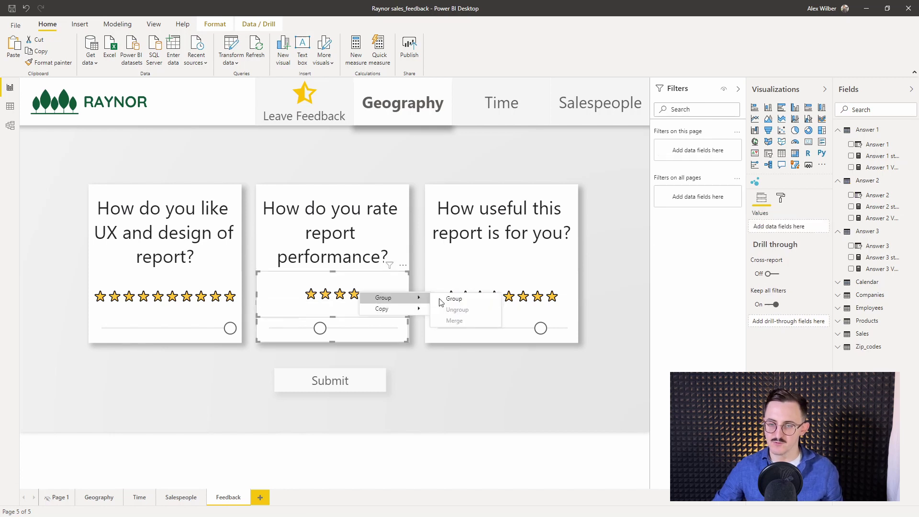
left_click(448, 299)
Step: Group the first card's stars with its slider
left_click(161, 336)
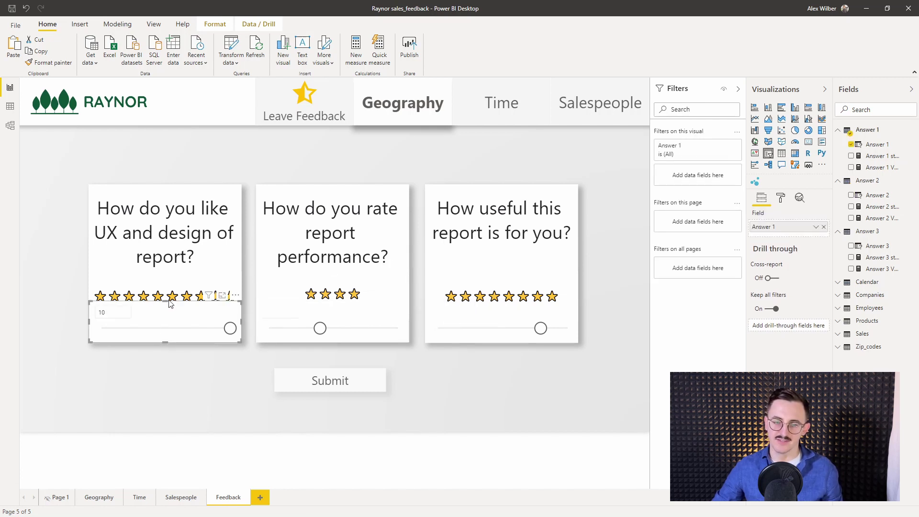
left_click(171, 294)
right_click(171, 294)
mouse_move(195, 298)
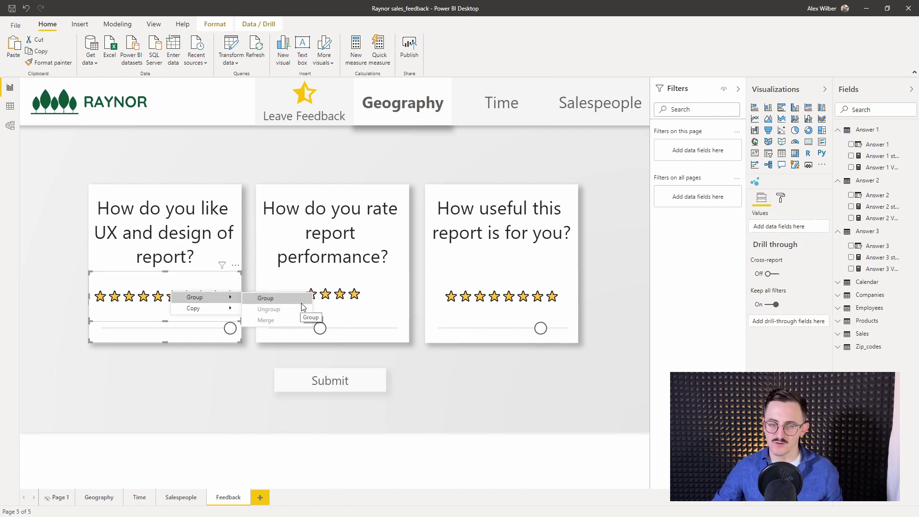
left_click(262, 297)
left_click(516, 379)
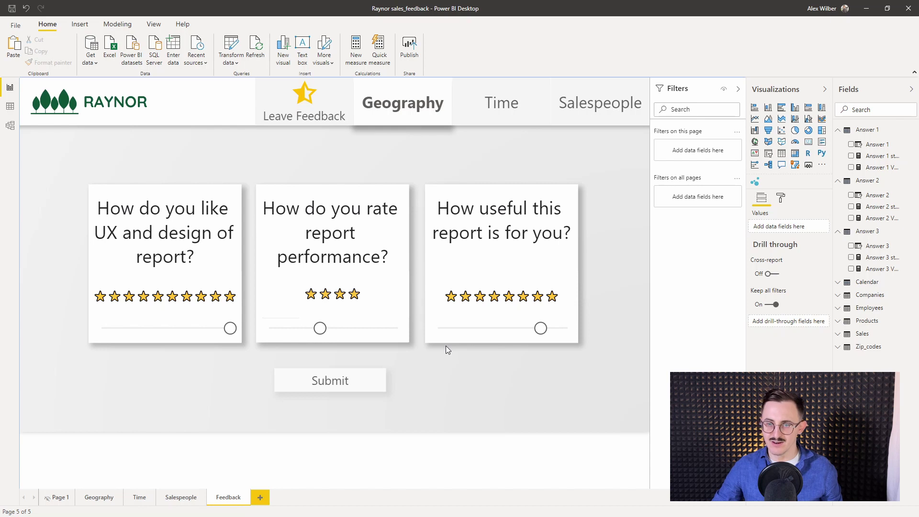
Step: Create an Action URL measure in Answer 1 containing the pasted prefilled form link
key("alt+Tab")
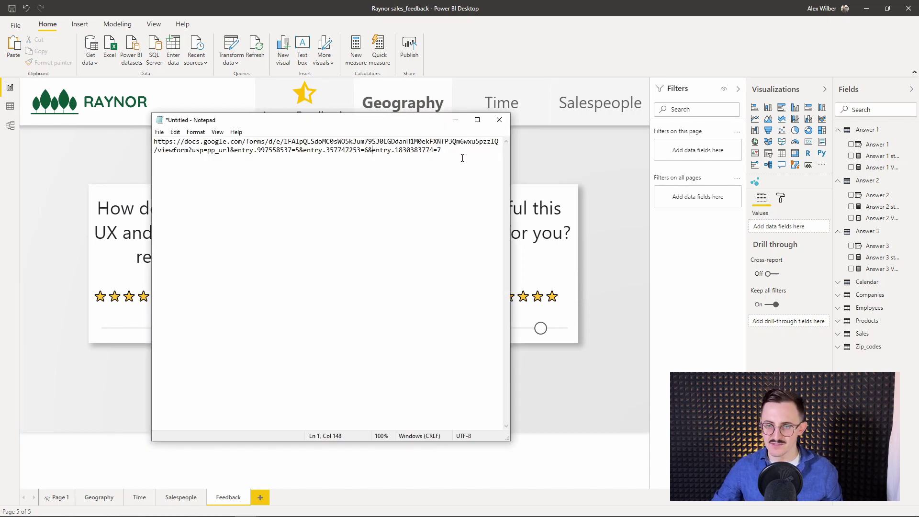
key("ctrl+a")
key("ctrl+c")
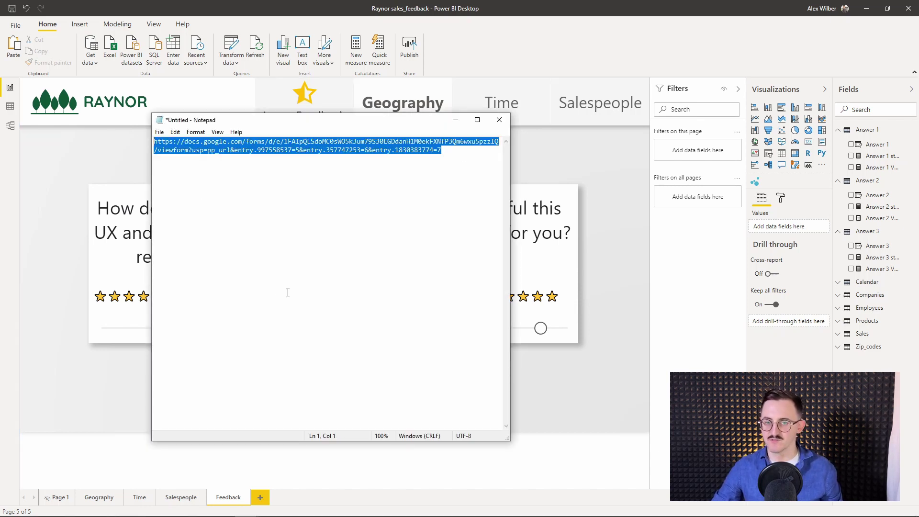
key("alt+Tab")
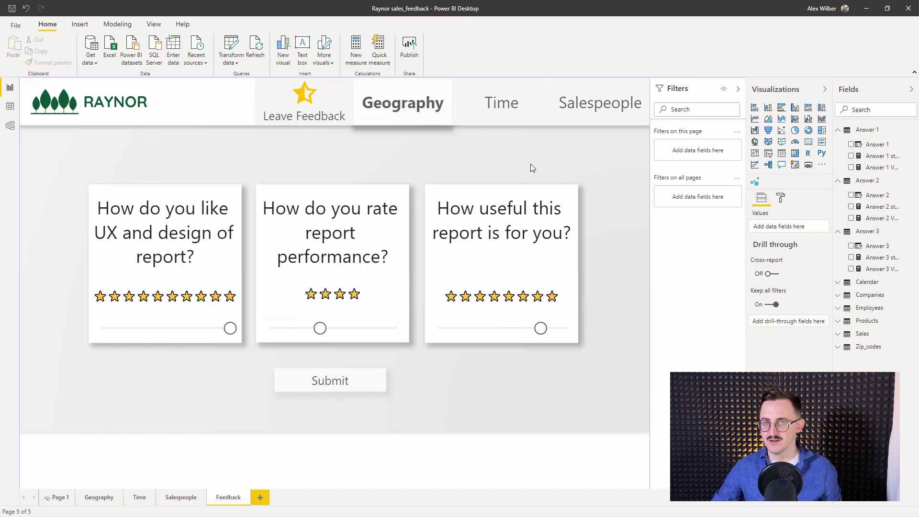
right_click(876, 158)
left_click(868, 180)
double_click(79, 85)
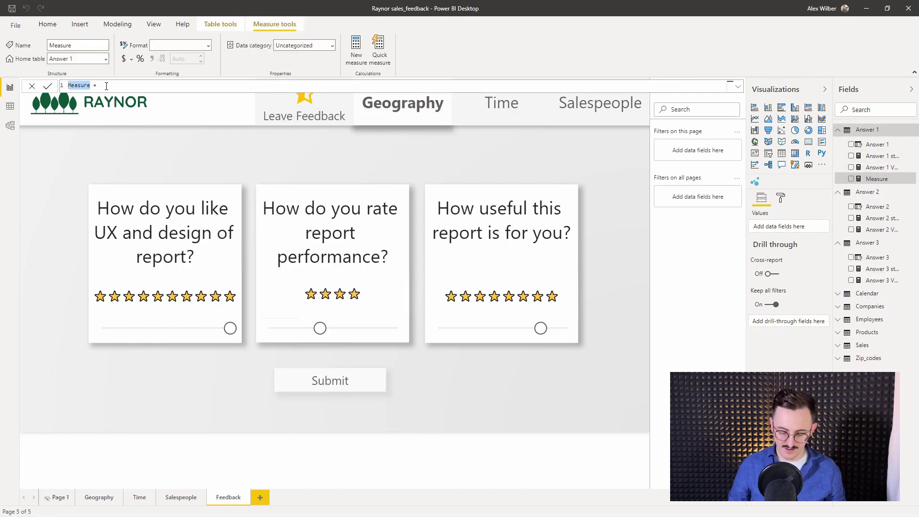
type("A")
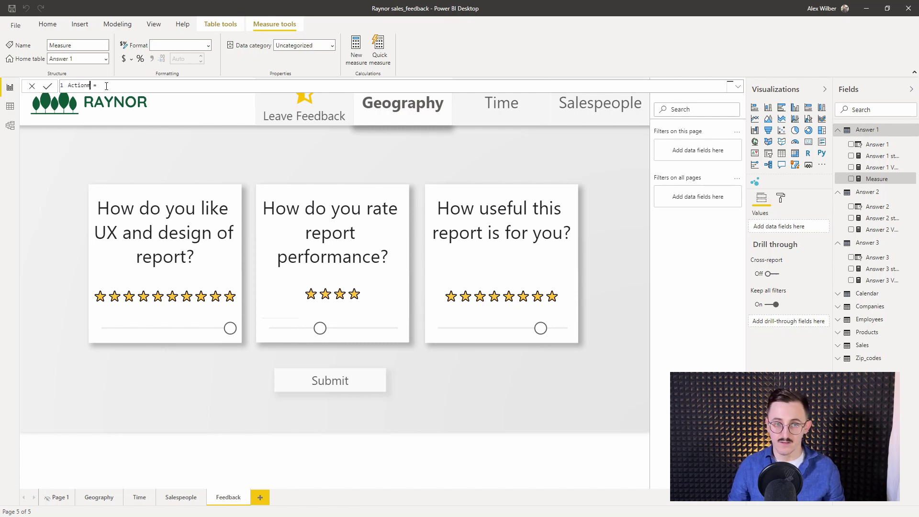
type("ction URL = ")
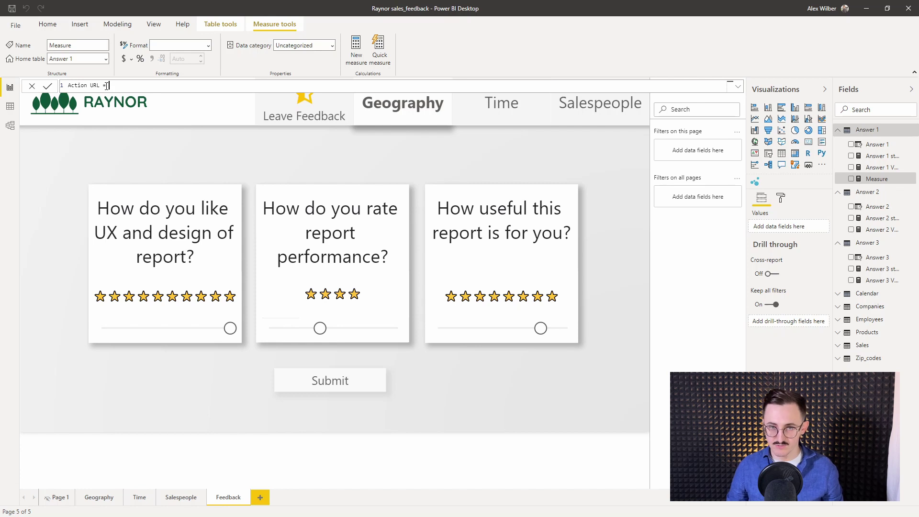
type("\"")
key("ctrl+v")
Step: Replace the hardcoded rating 5 with a closing quote and start a new line with & and [
left_click(560, 85)
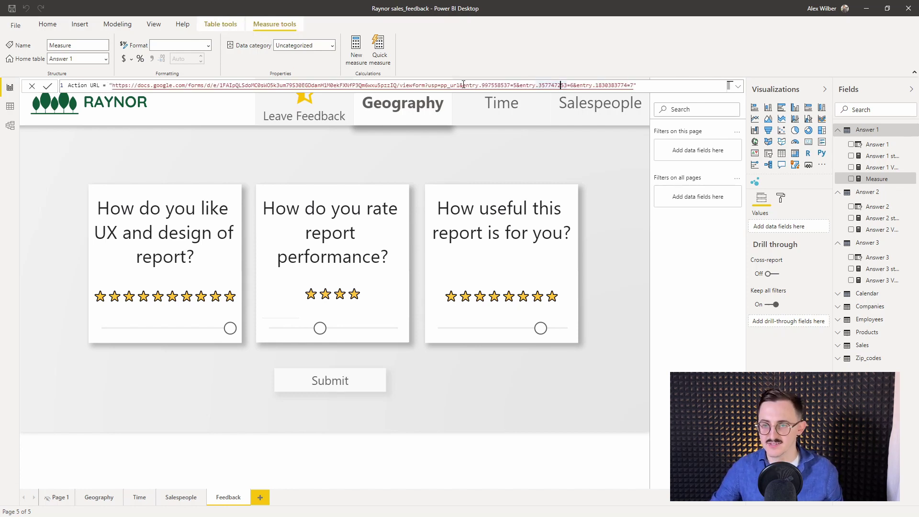
left_click(509, 85)
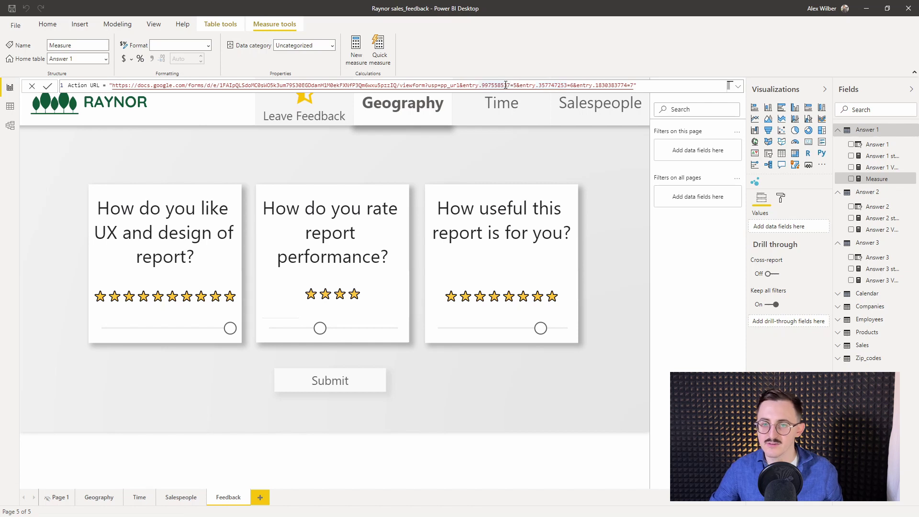
left_click(513, 85)
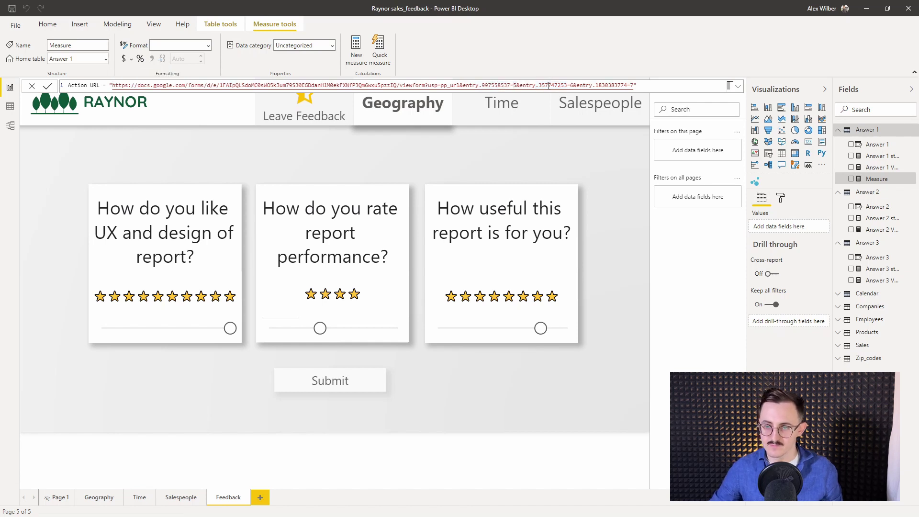
type("\"")
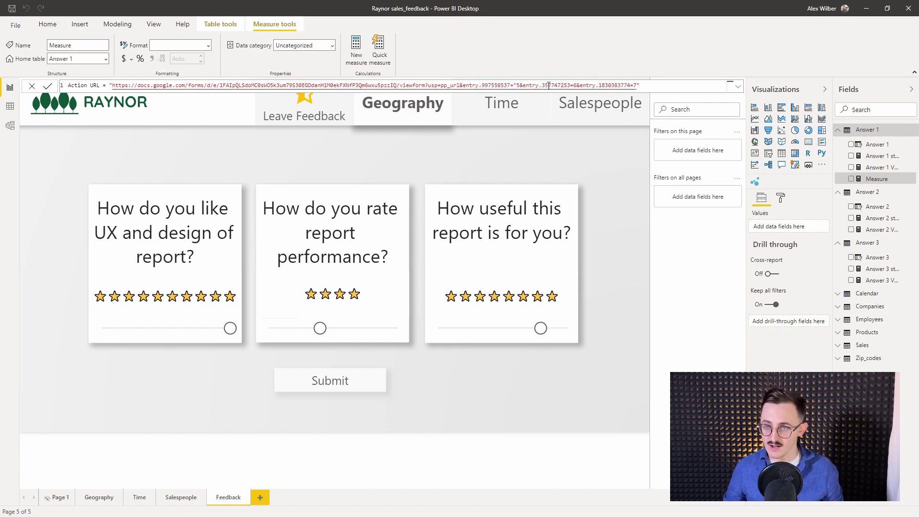
key("Delete")
type("\"")
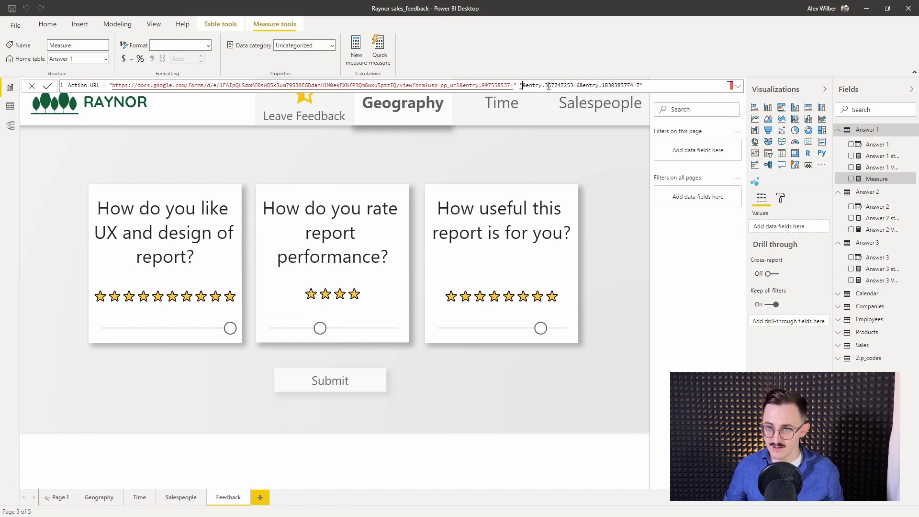
key("shift+Return")
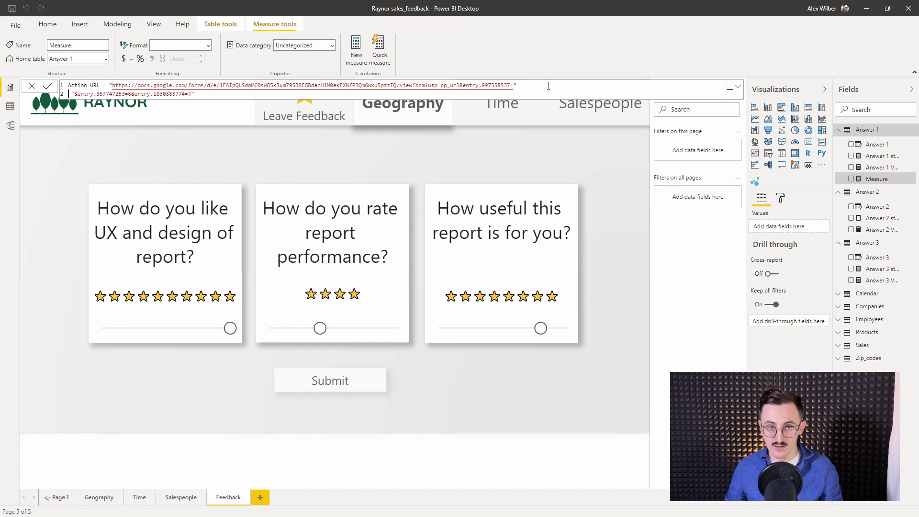
type("&&")
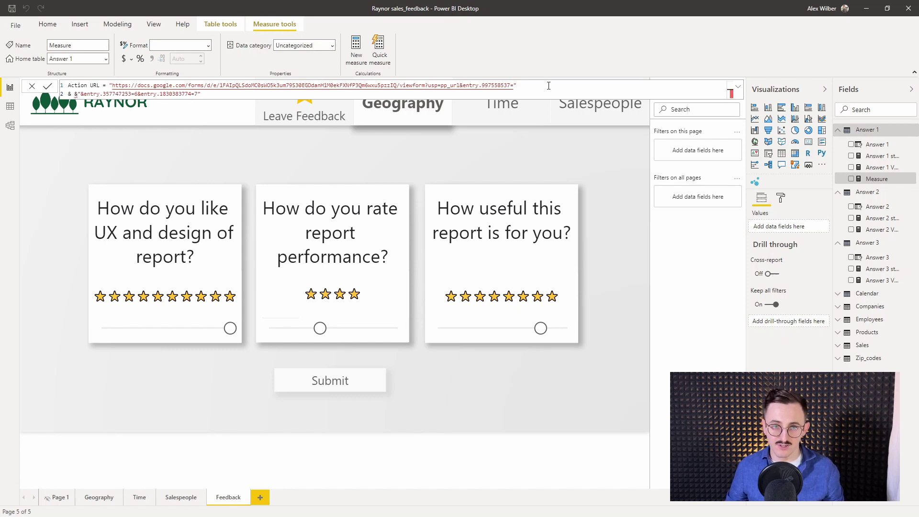
type("[")
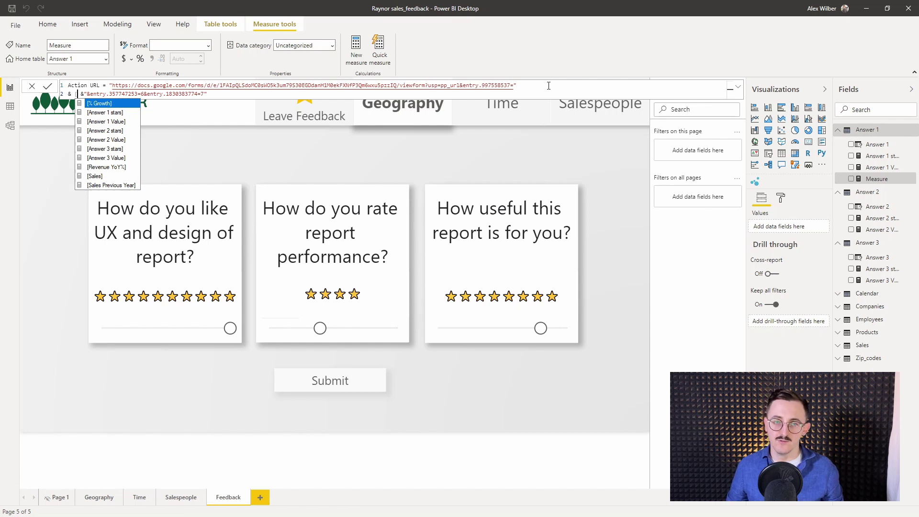
Step: Insert [Answer 1 Value] followed by & after the first entry
key("Down")
key("Down")
key("Tab")
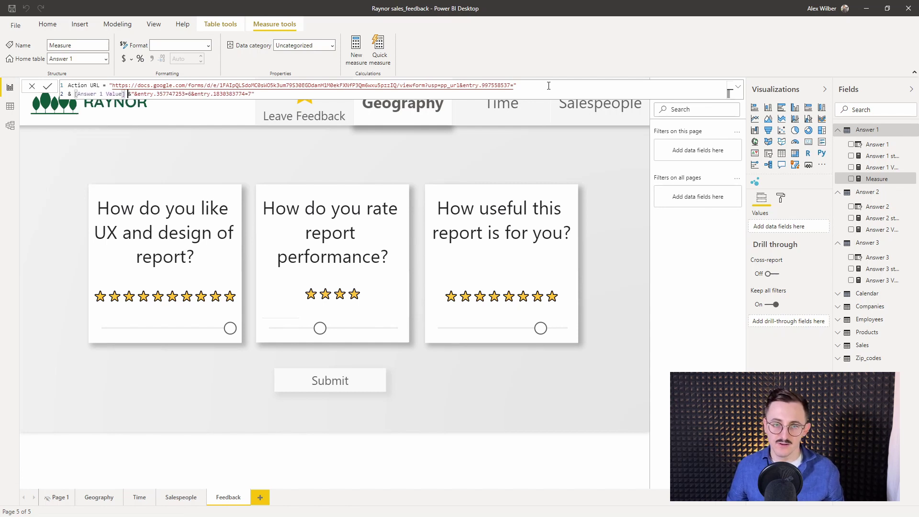
type("&")
key("shift+Left")
key("shift+Left")
key("shift+Left")
key("shift+Left")
key("shift+Left")
key("shift+Left")
key("shift+Left")
key("shift+Left")
key("shift+Left")
key("shift+Left")
key("shift+Left")
key("shift+Left")
key("shift+Left")
key("shift+Left")
key("shift+Left")
key("shift+Left")
key("shift+Left")
key("shift+Left")
key("shift+Left")
key("shift+Left")
key("ctrl+c")
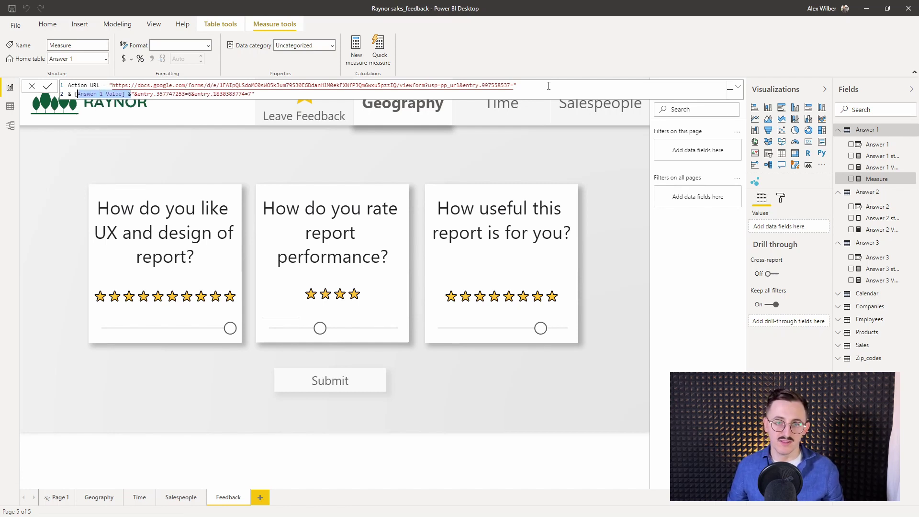
key("Right")
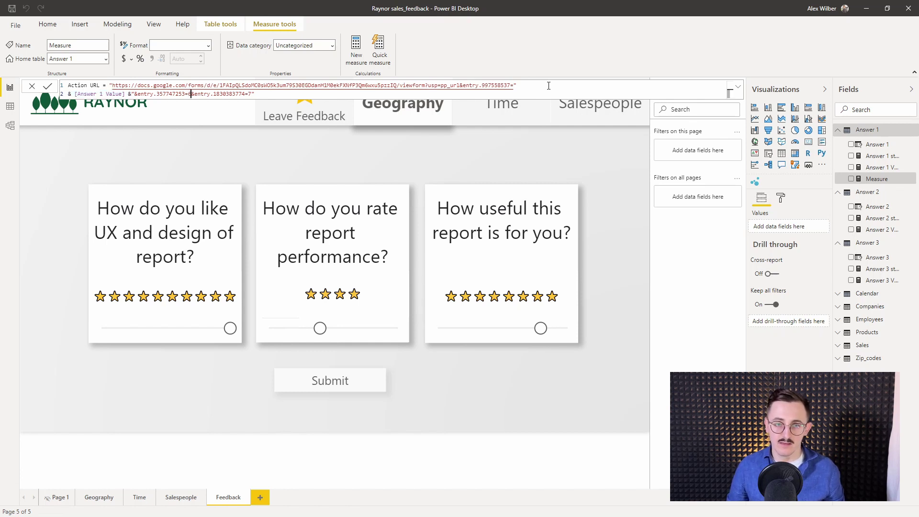
Step: Replace the fixed second rating 6 with [Answer 2 Value]
key("BackSpace")
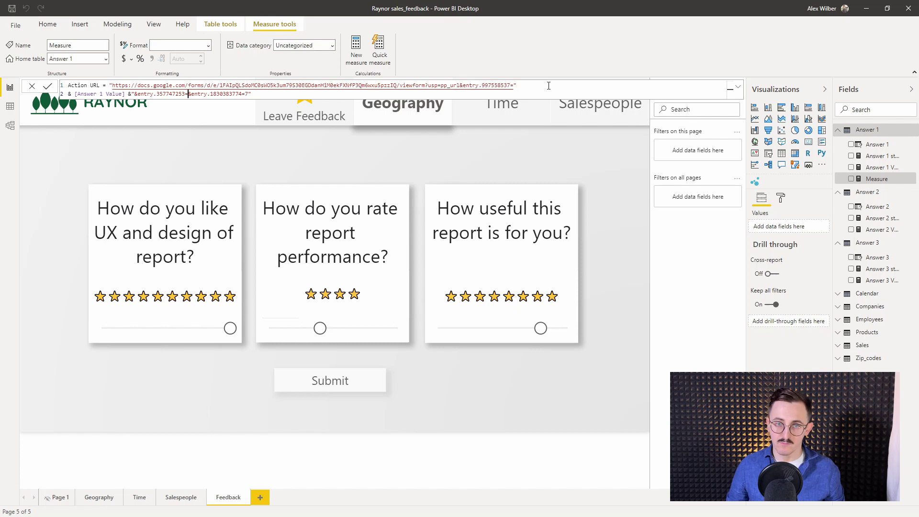
type("\" \"")
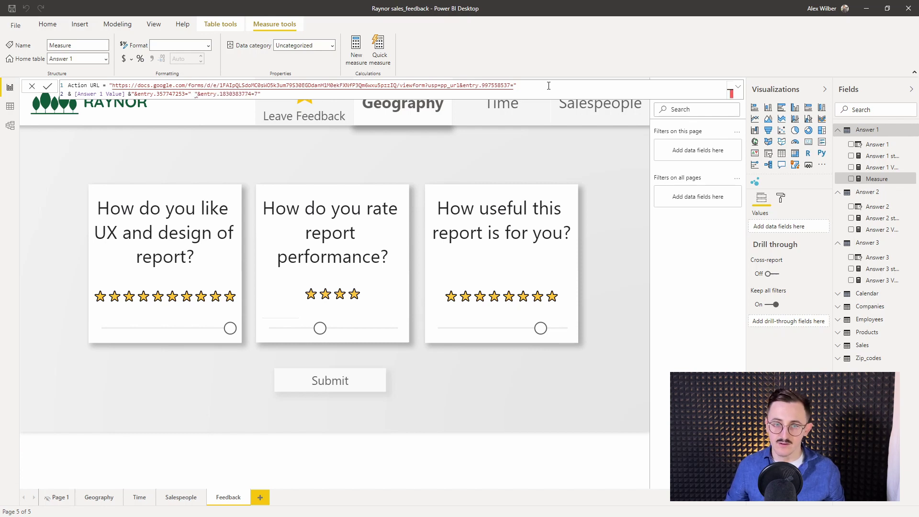
key("ctrl+v")
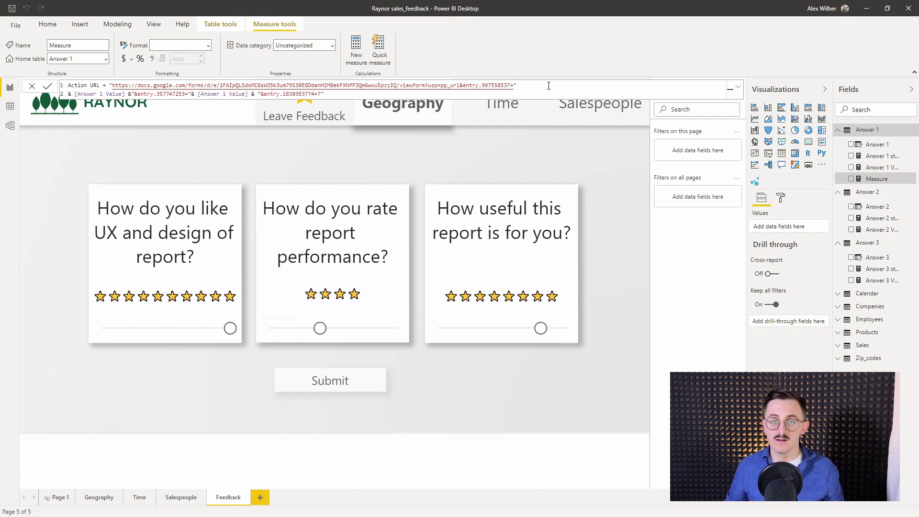
key("Left")
key("Left")
key("Left")
key("Left")
key("Left")
key("Left")
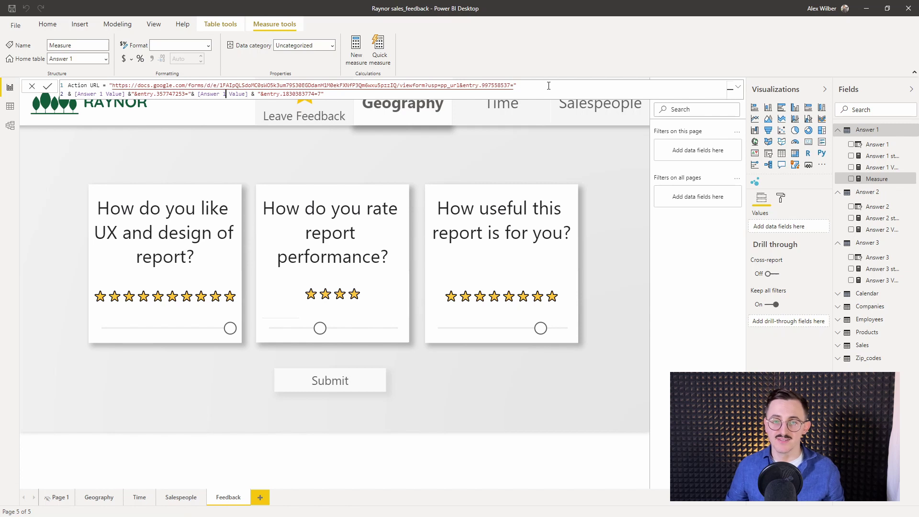
key("BackSpace")
type("2")
key("Right")
key("Right")
key("Right")
key("Right")
key("Right")
key("Right")
key("Right")
key("Right")
key("Right")
key("Right")
key("Right")
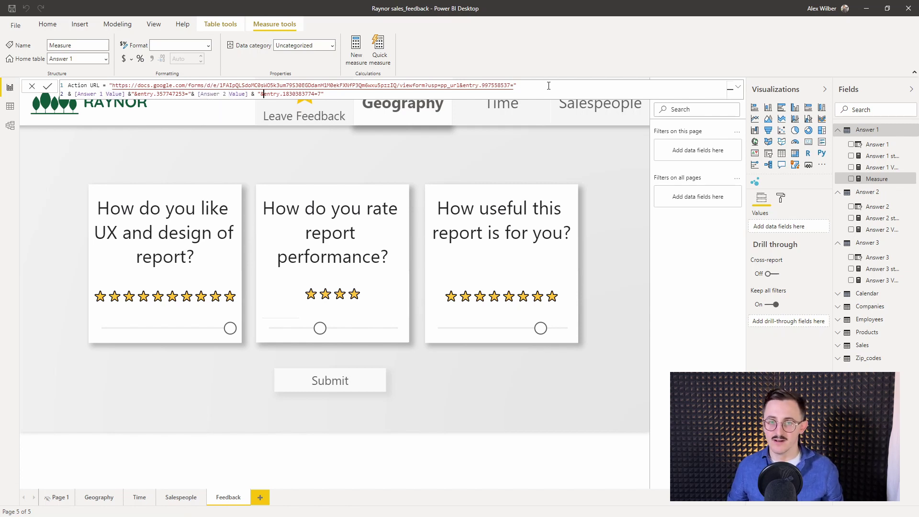
Step: Append [Answer 3 Value] to the last entry and commit the Action URL measure
key("Right")
key("Right")
key("Right")
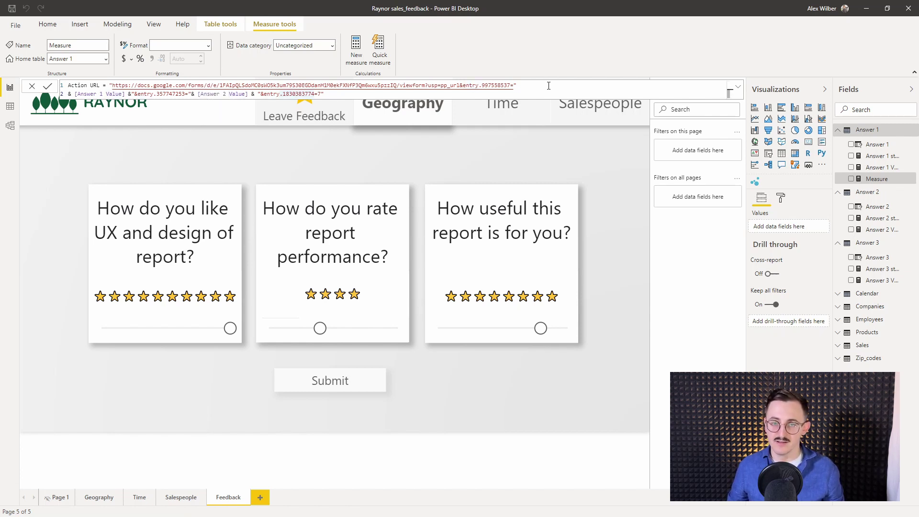
key("Right")
key("Right")
key("Right")
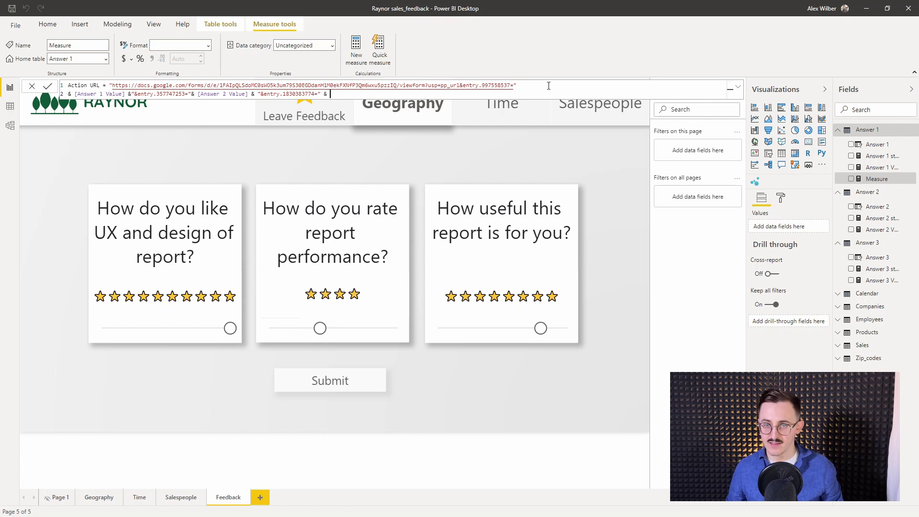
key("ctrl+v")
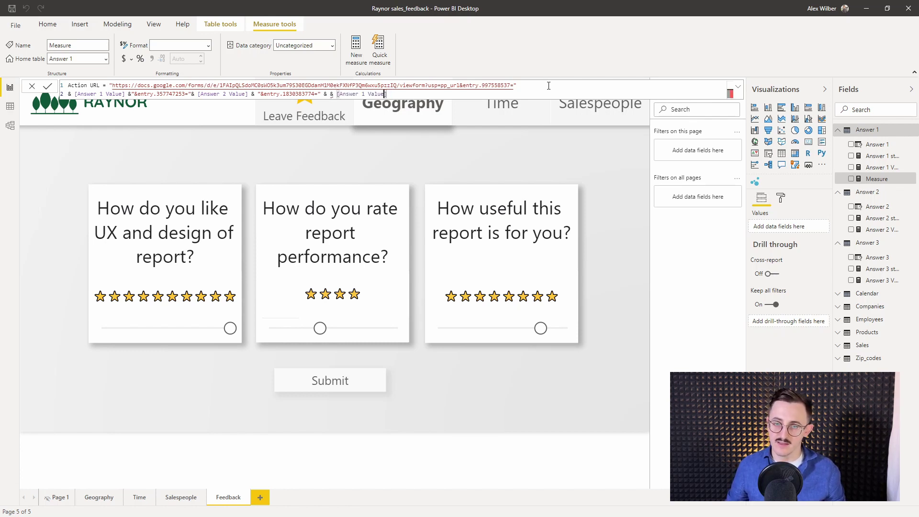
key("ctrl+Left")
key("ctrl+Left")
key("ctrl+Left")
key("BackSpace")
key("BackSpace")
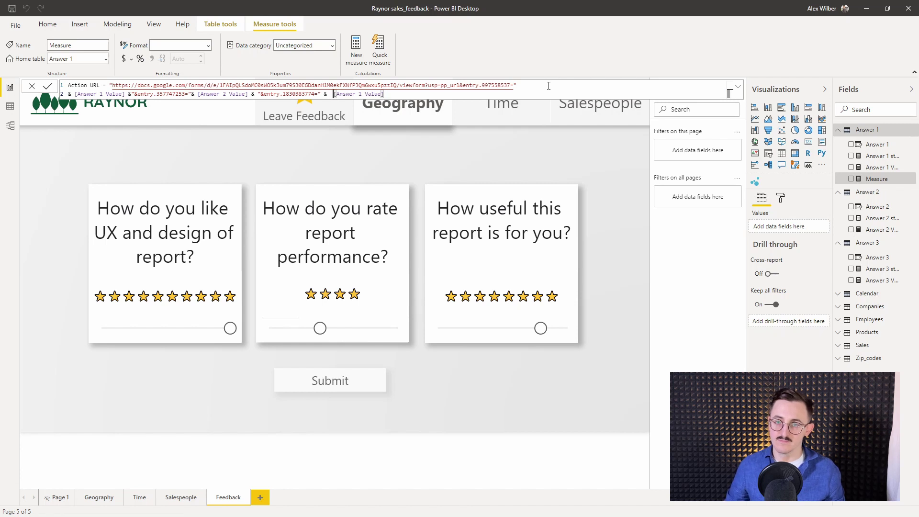
key("Right")
key("Right")
key("Right")
key("Right")
key("Right")
key("Right")
key("Right")
key("Right")
key("Right")
key("BackSpace")
type("3")
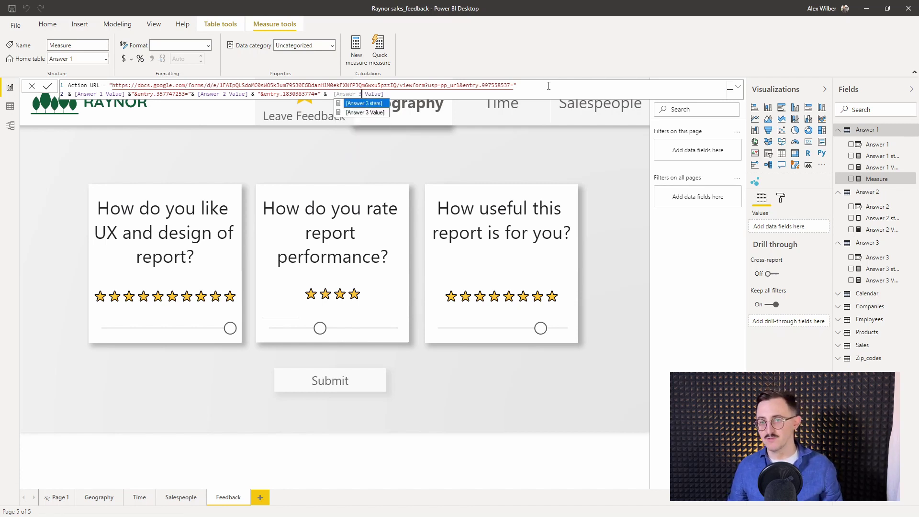
key("Right")
key("Right")
key("Right")
key("Right")
key("Right")
key("Right")
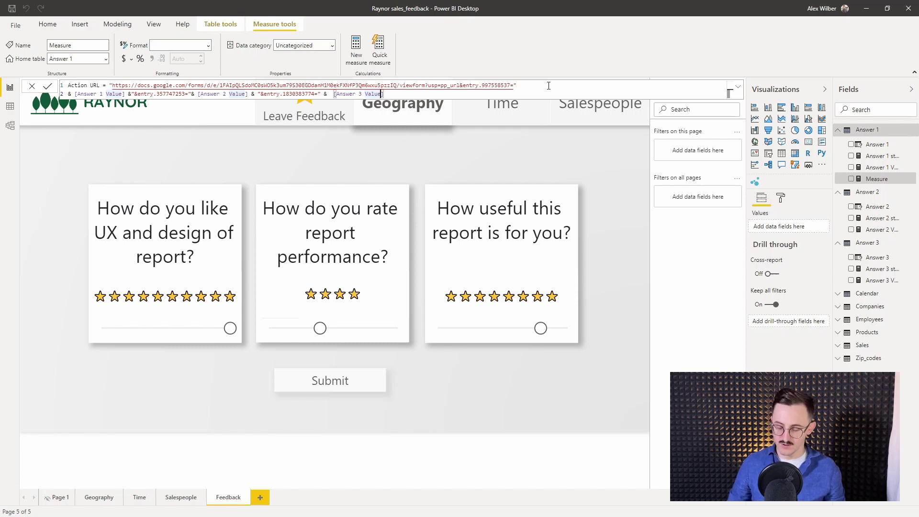
key("Return")
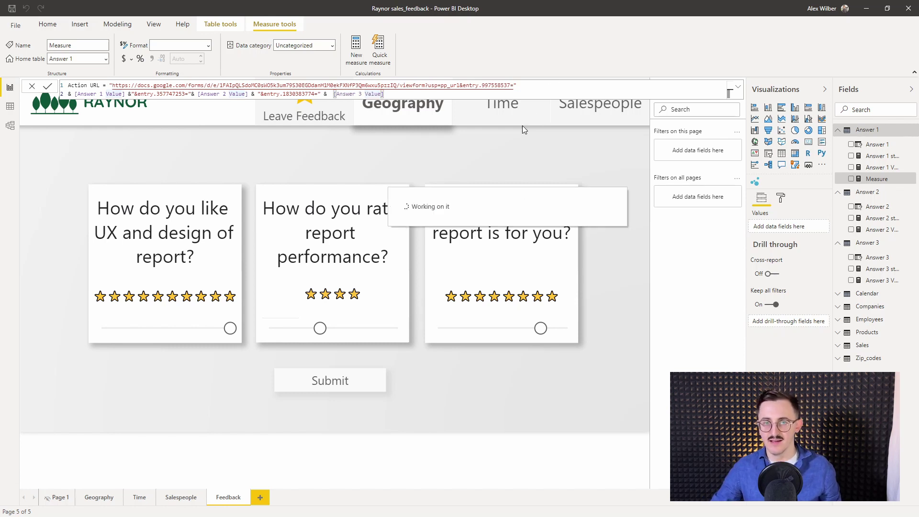
Step: Set the Submit button's Web URL to the field value of Action URL from the Answer 1 table
left_click(329, 386)
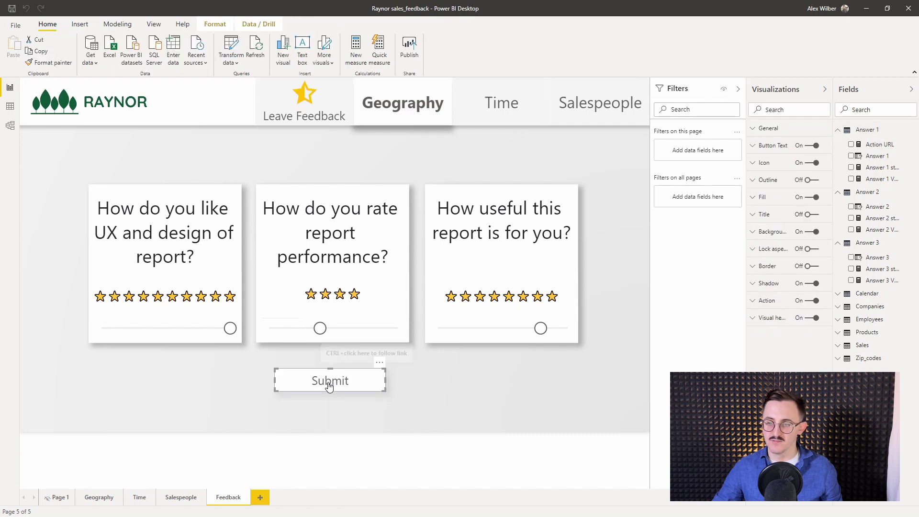
left_click(756, 303)
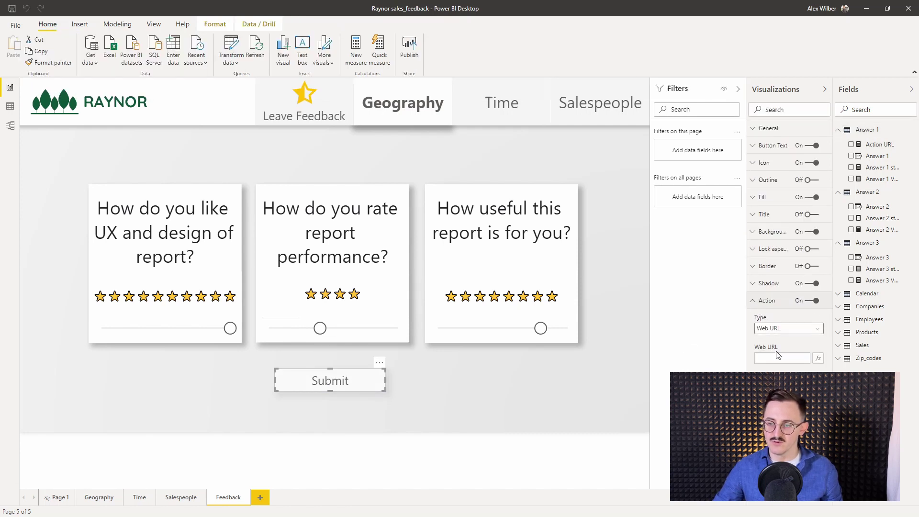
left_click(818, 359)
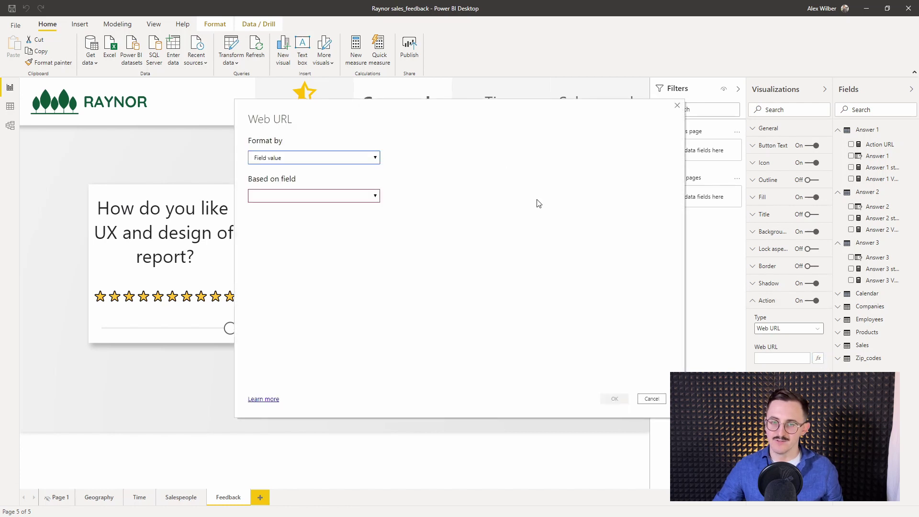
left_click(328, 161)
left_click(328, 174)
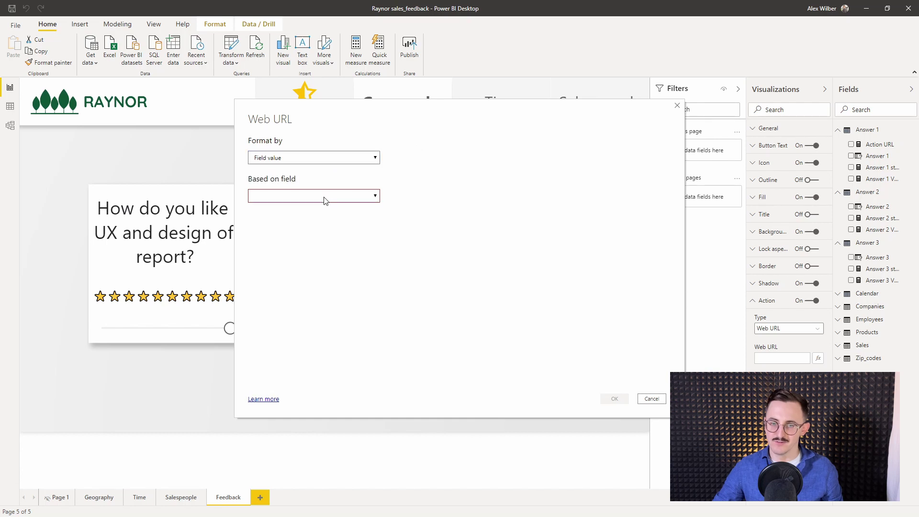
left_click(325, 197)
left_click(257, 229)
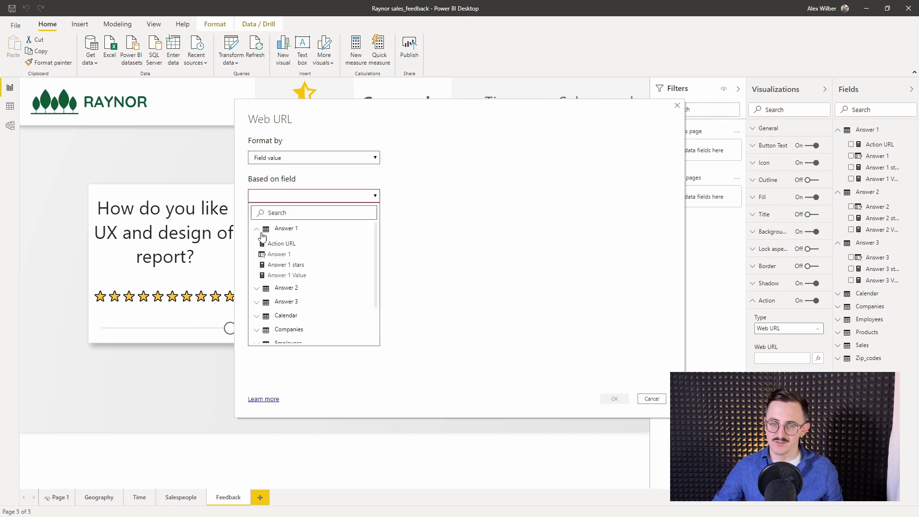
left_click(290, 245)
left_click(616, 399)
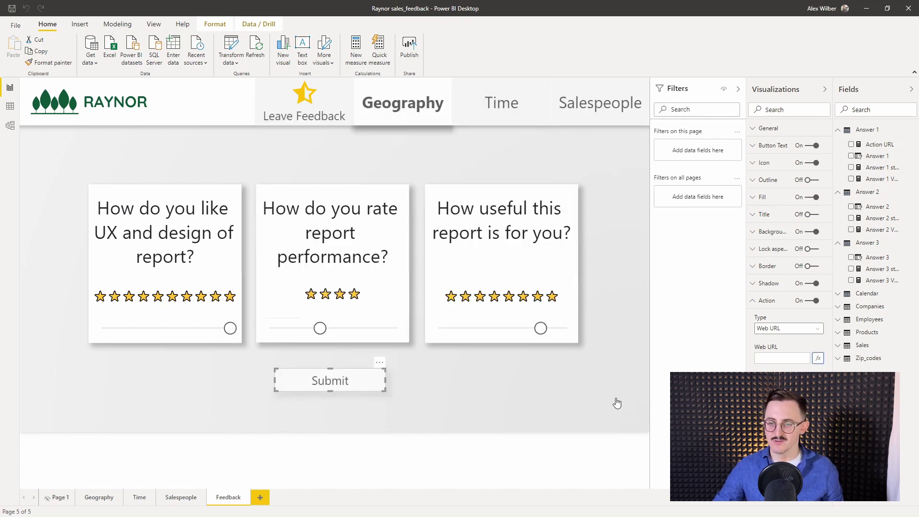
Step: Drag the first, second and third sliders to 8, 9 and 3 stars
left_click(488, 380)
left_click_drag(230, 329, 204, 328)
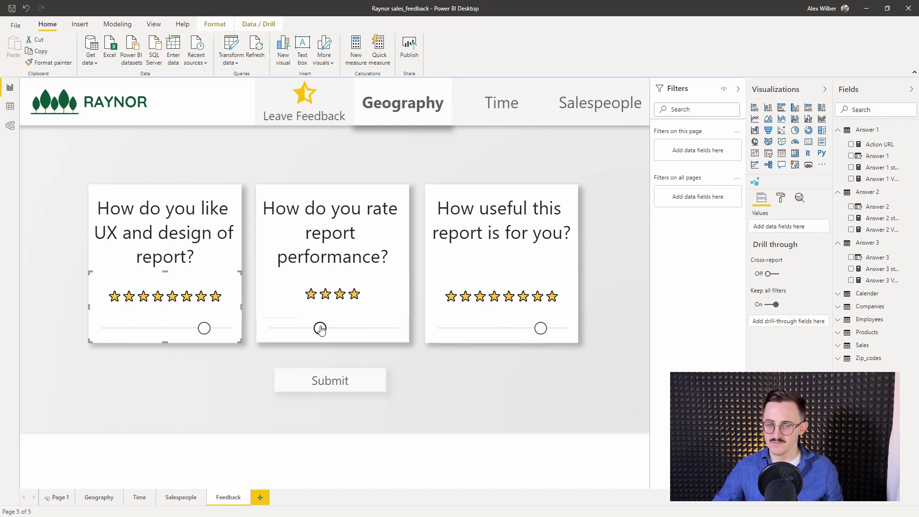
left_click_drag(324, 330, 384, 329)
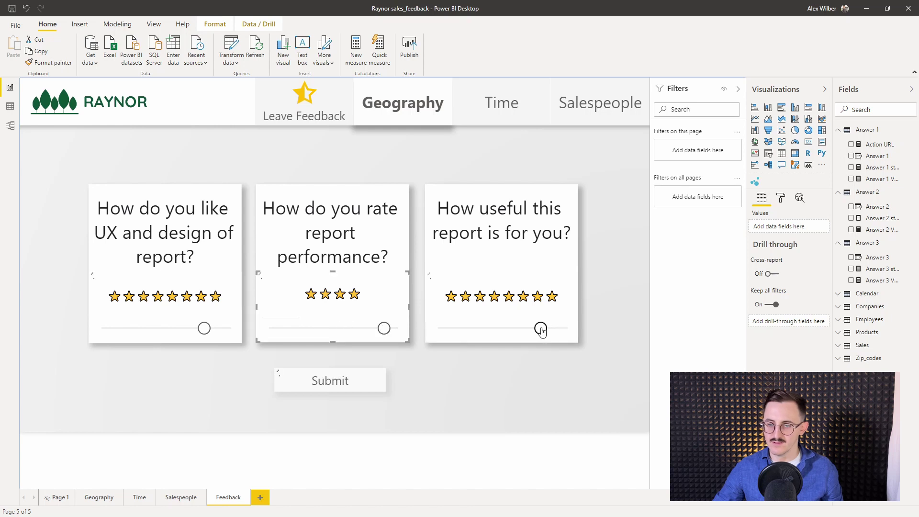
left_click_drag(539, 328, 477, 329)
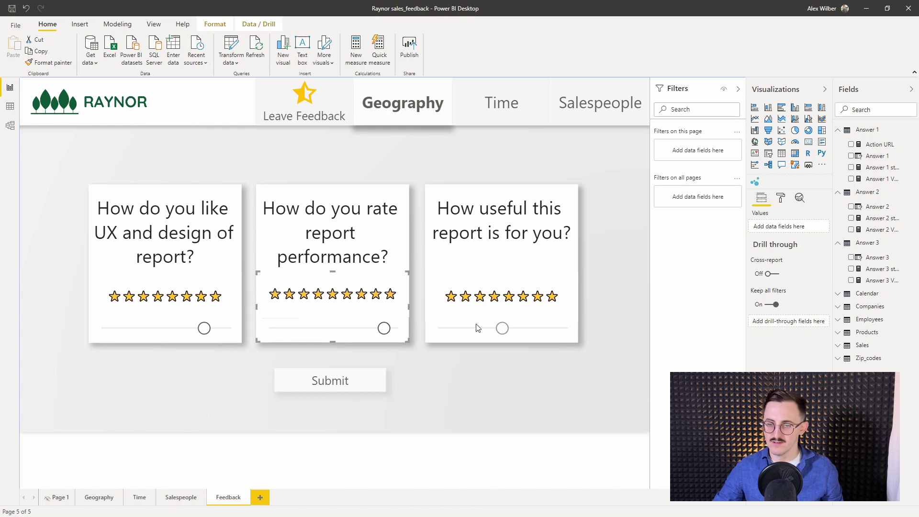
left_click(426, 378)
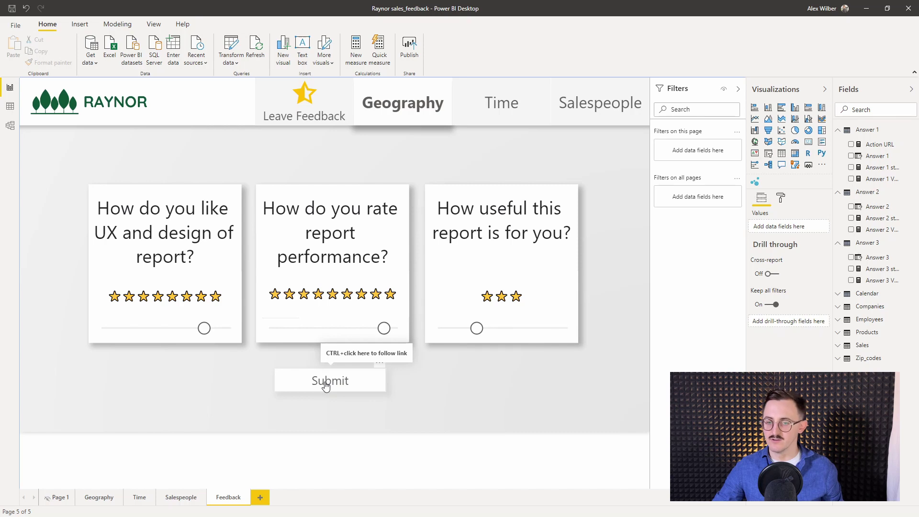
Step: Follow the Submit button link to open the prefilled Report Feedback Google Form
left_click(326, 386, "ctrl")
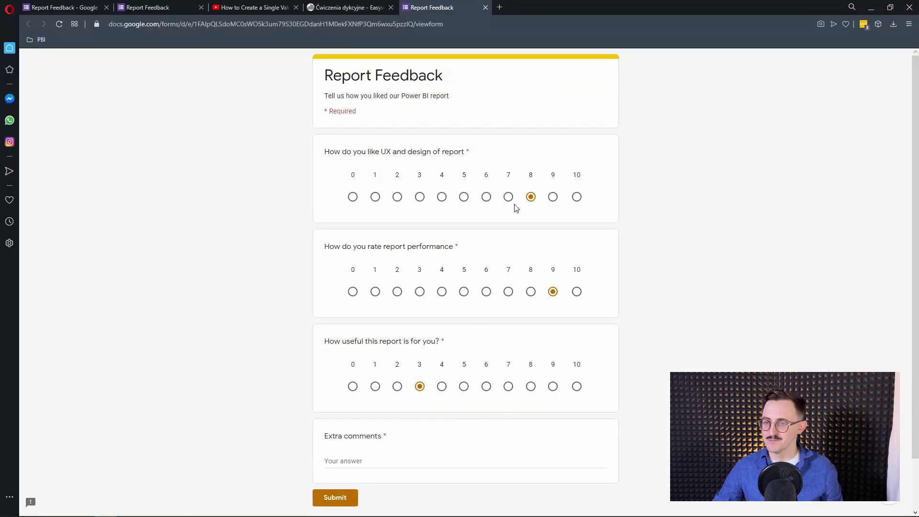